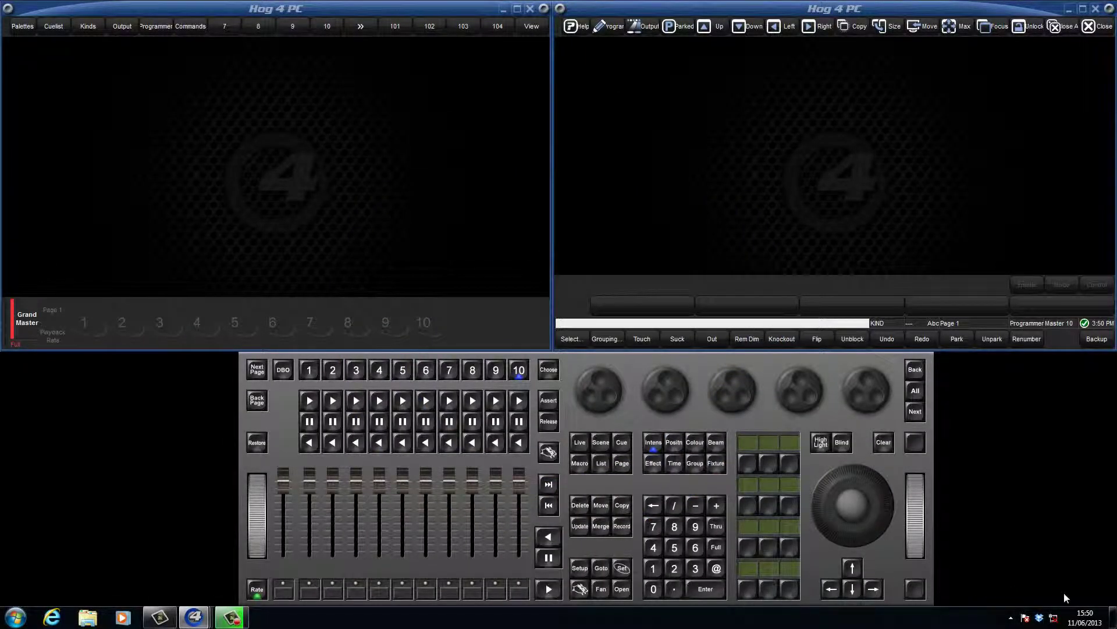
- Show the setup toolbar from the console's Setup key
click(580, 568)
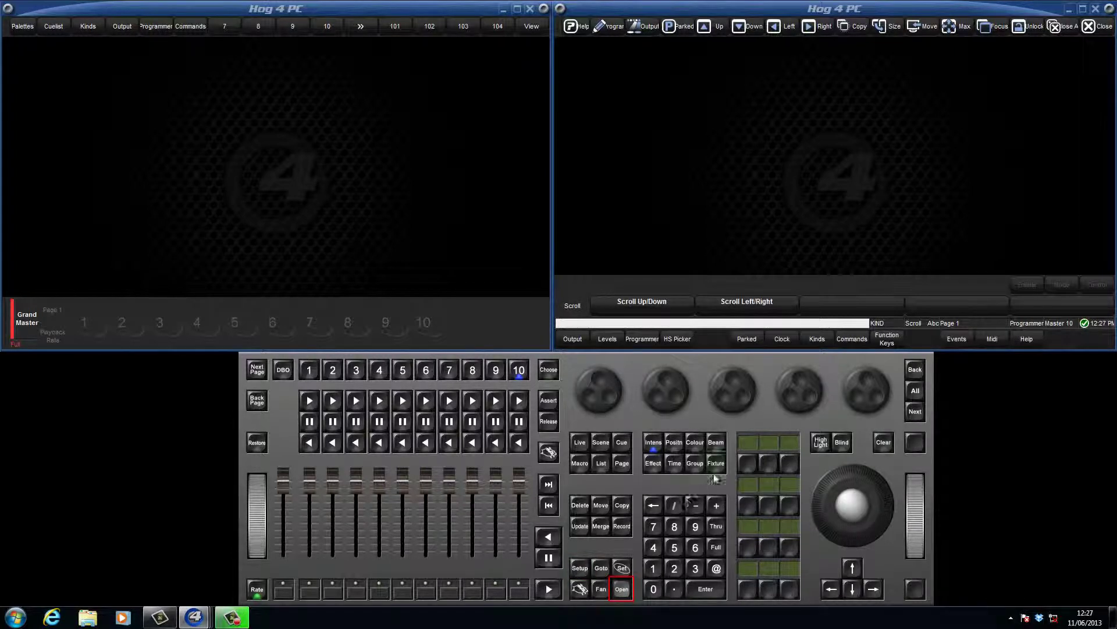
- Bring up the Fixture Window listing the show's fixtures
click(716, 463)
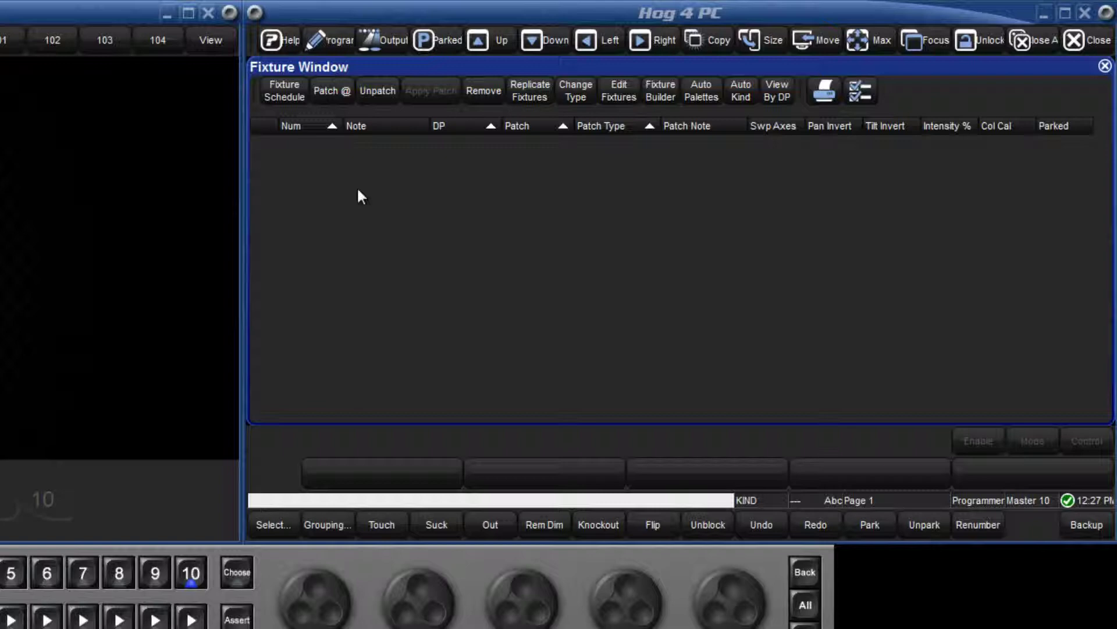
- In the Fixture Schedule, expand High End and set the SolaSpot LED count to 5
click(288, 90)
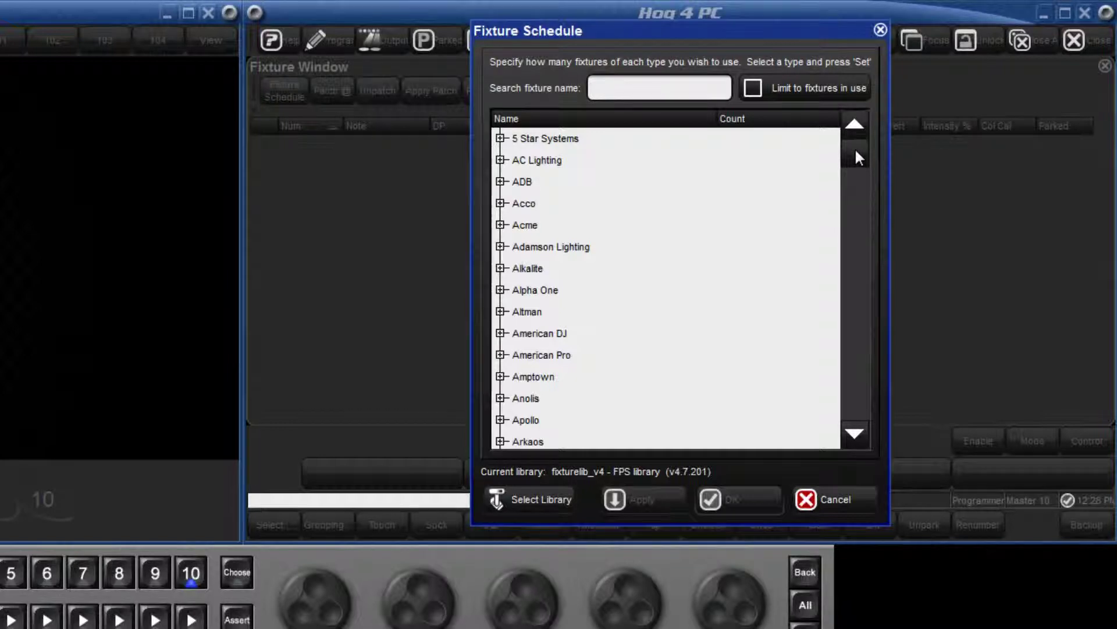
drag(855, 148, 856, 250)
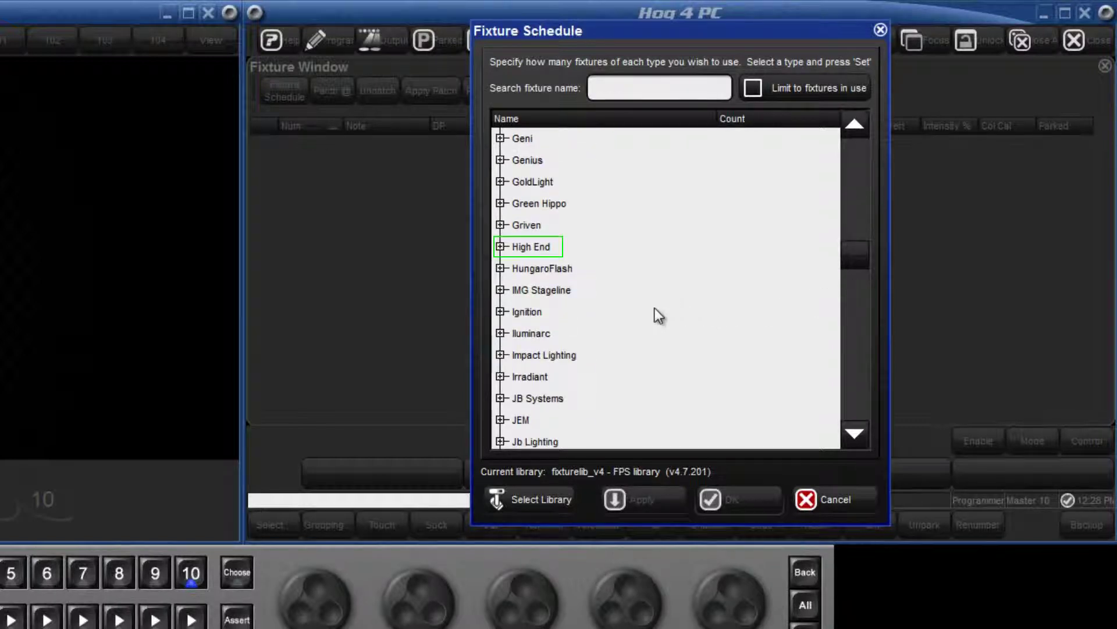
click(502, 247)
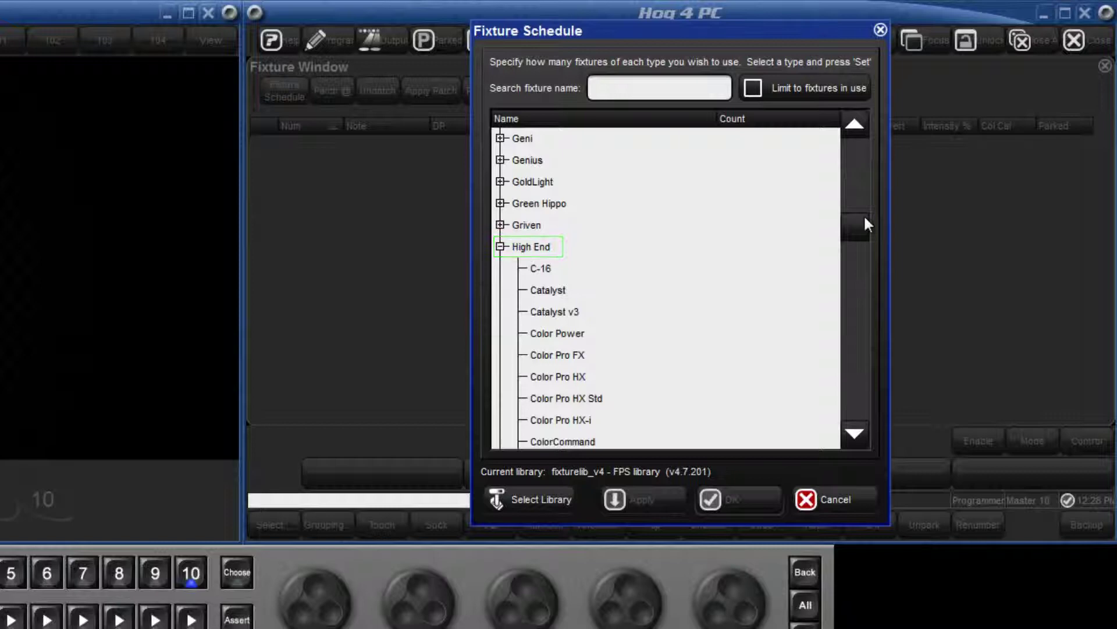
mouse_move(856, 253)
mouse_down()
mouse_move(864, 230)
mouse_move(860, 255)
mouse_up()
click(664, 372)
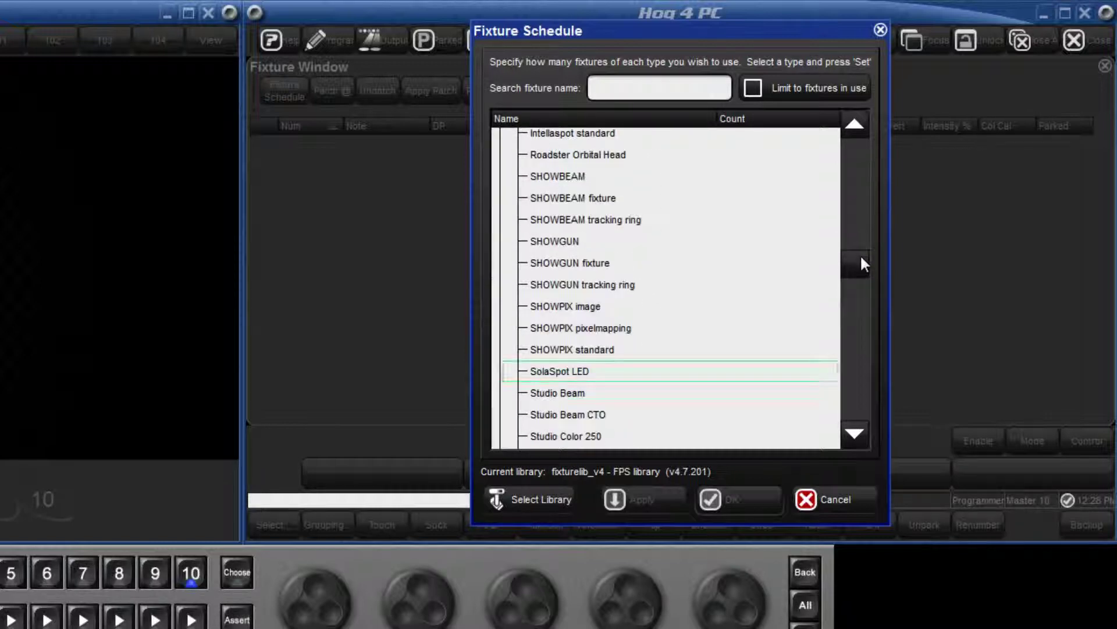
click(587, 369)
click(733, 371)
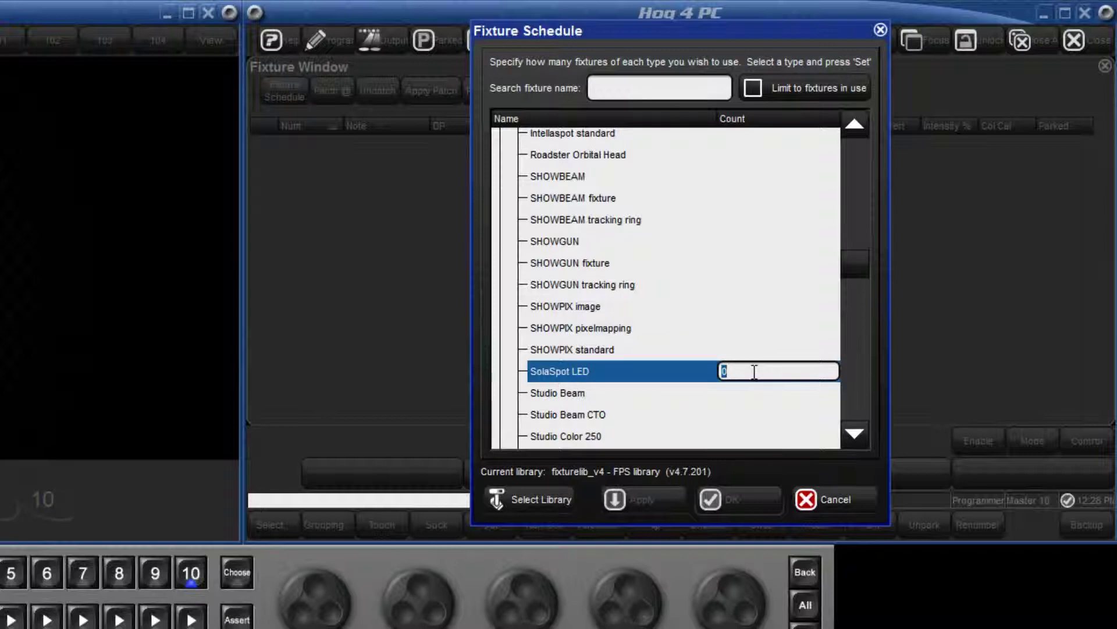
text(5)
key(Return)
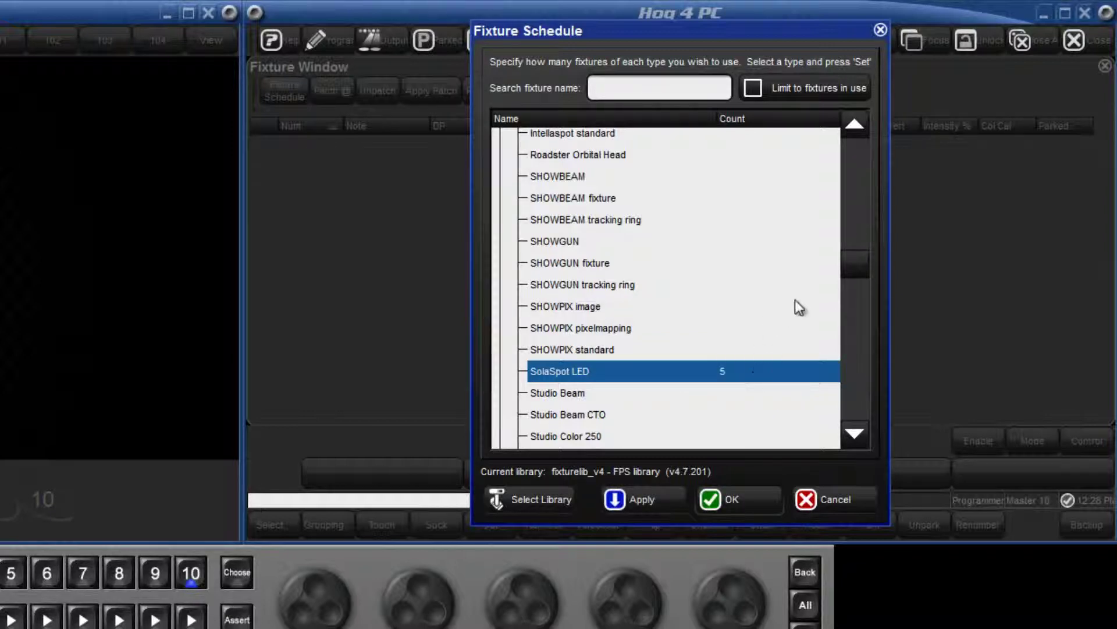
drag(864, 264, 866, 293)
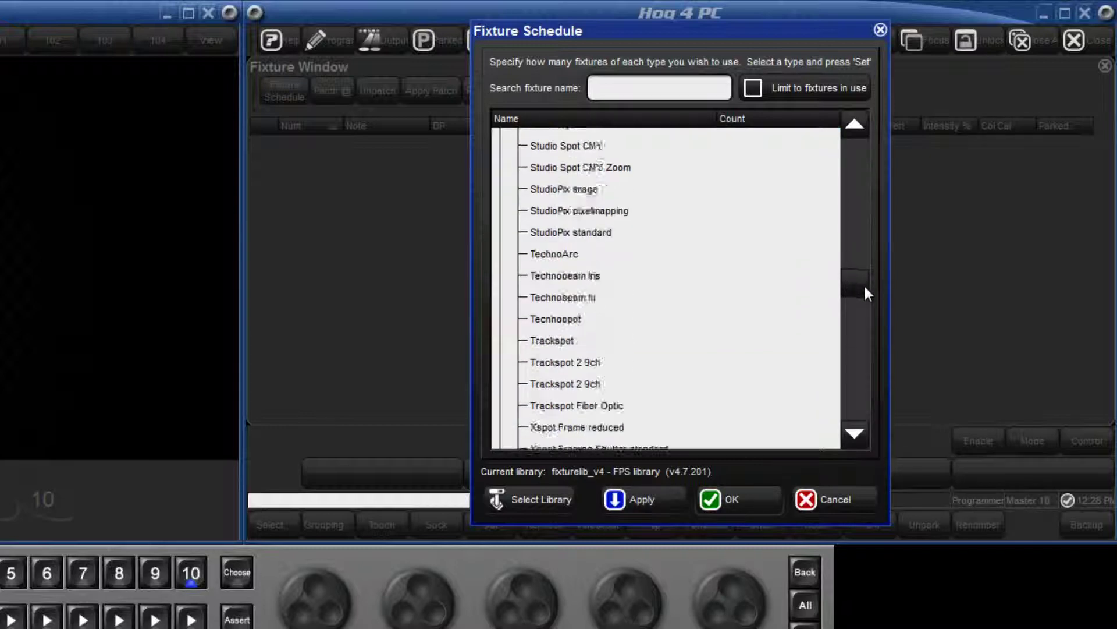
- Set the trackspot Bolt count to 5 and apply the schedule to the show
click(586, 293)
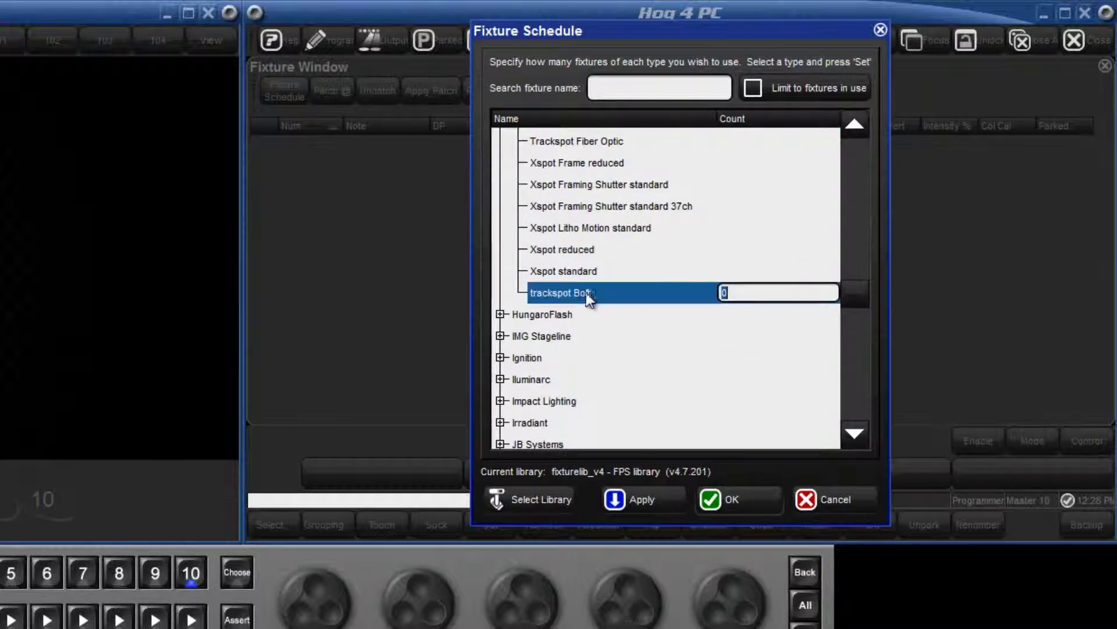
text(5)
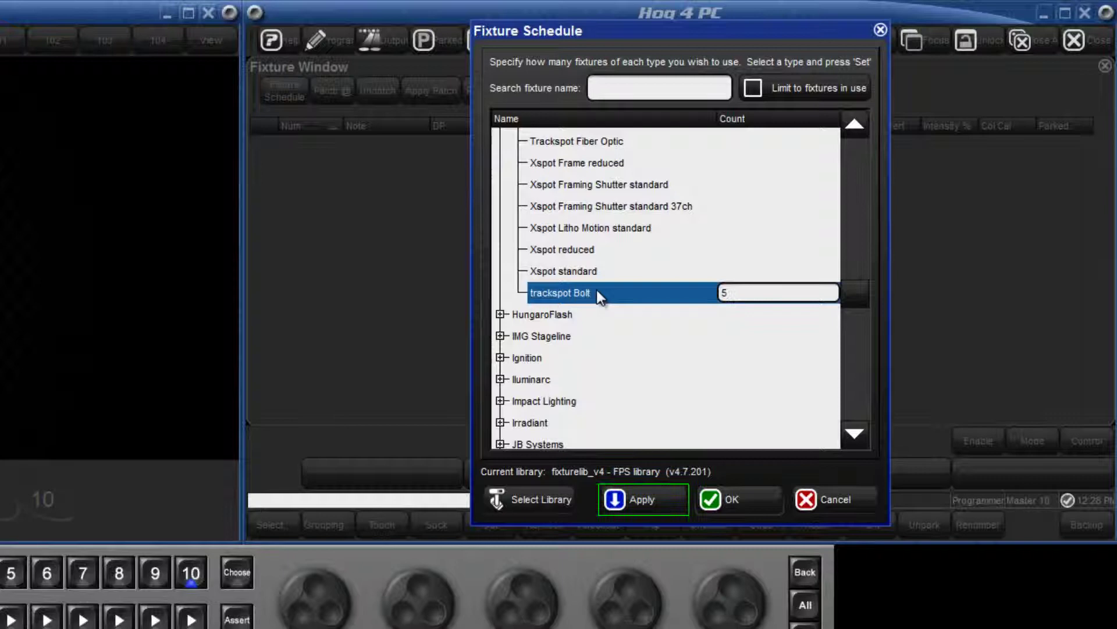
key(Return)
click(650, 496)
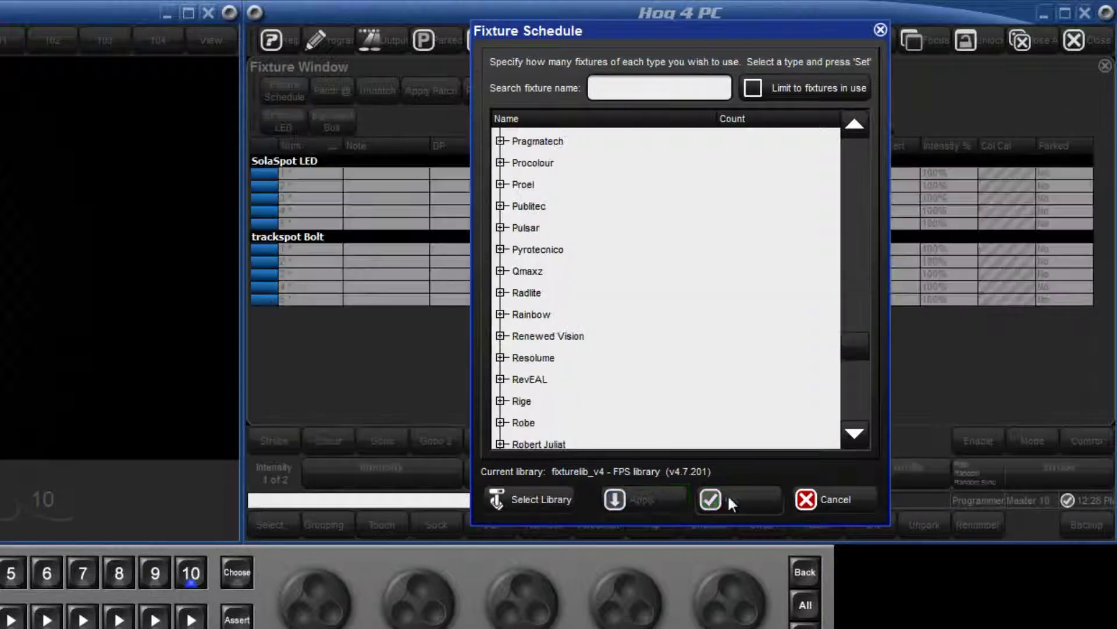
click(832, 500)
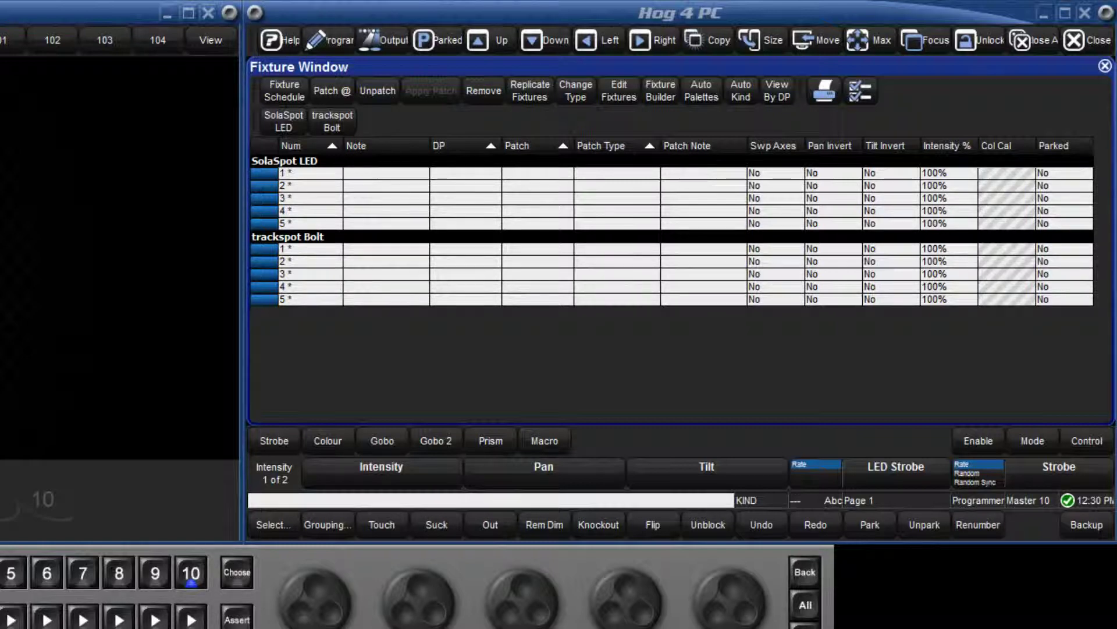
drag(341, 166, 284, 306)
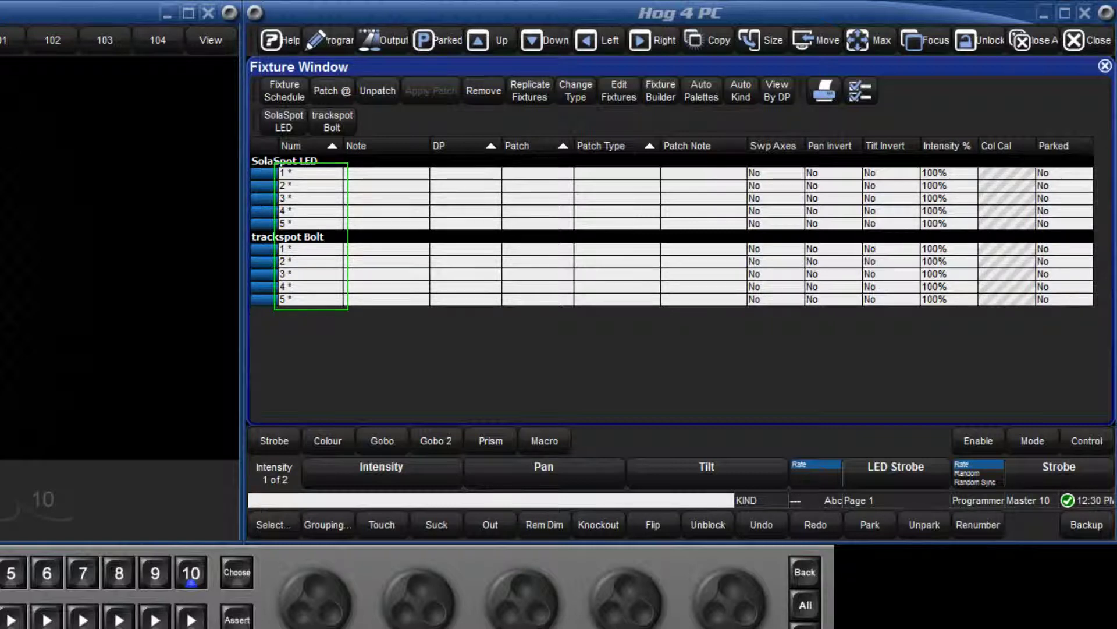
key(Escape)
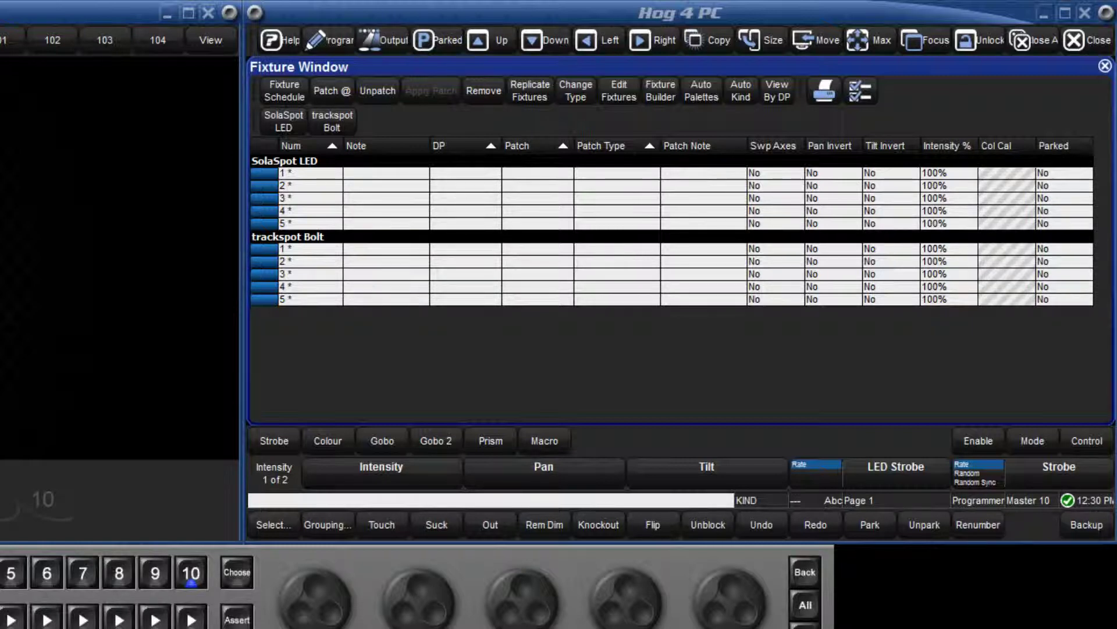
key(F1)
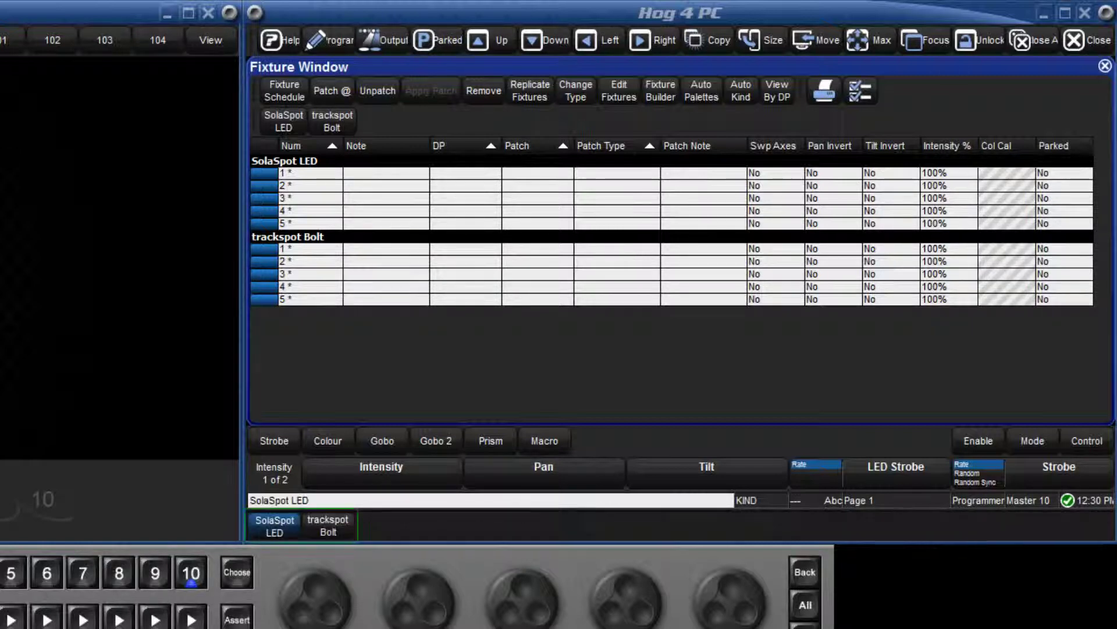
key(F1)
key(F1)
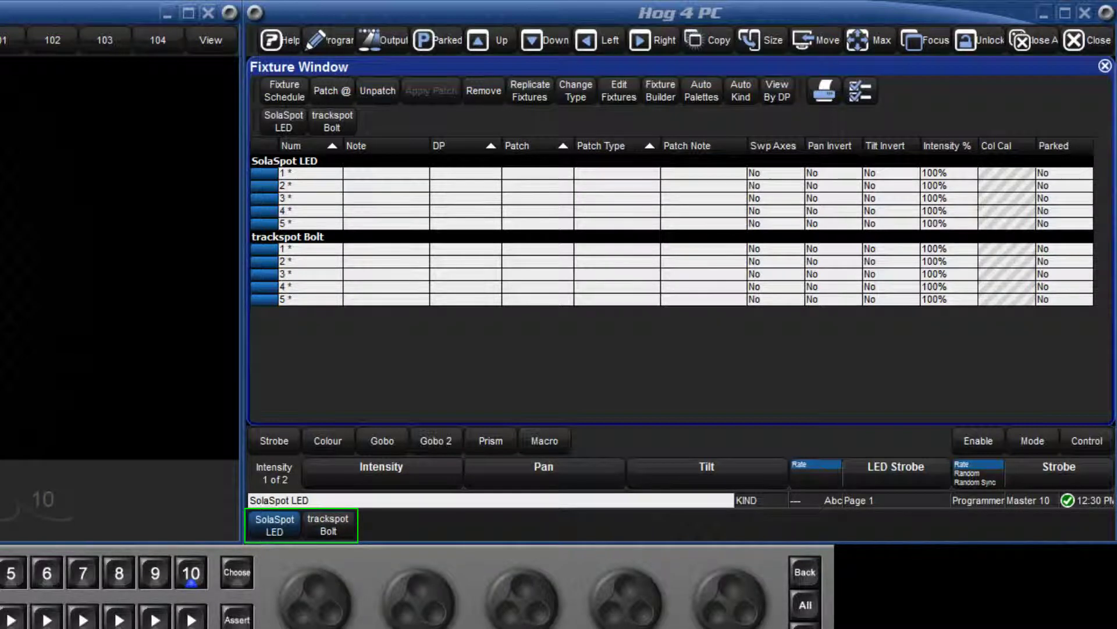
key(Escape)
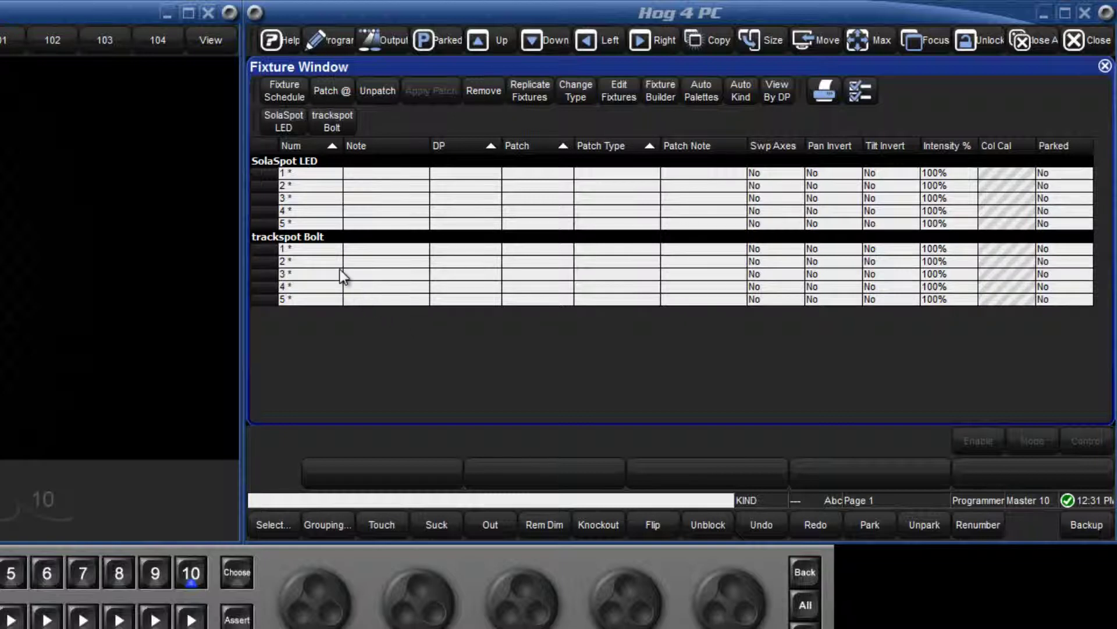
- Renumber the five trackspot Bolt fixtures to 11 through 15 using Set
click(315, 237)
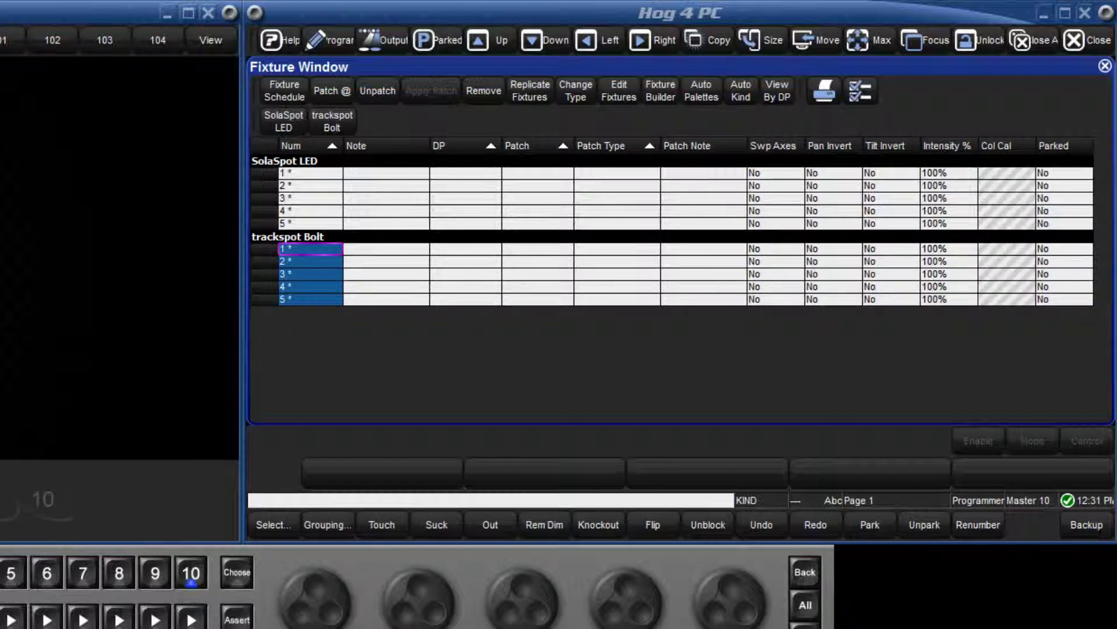
key(Return)
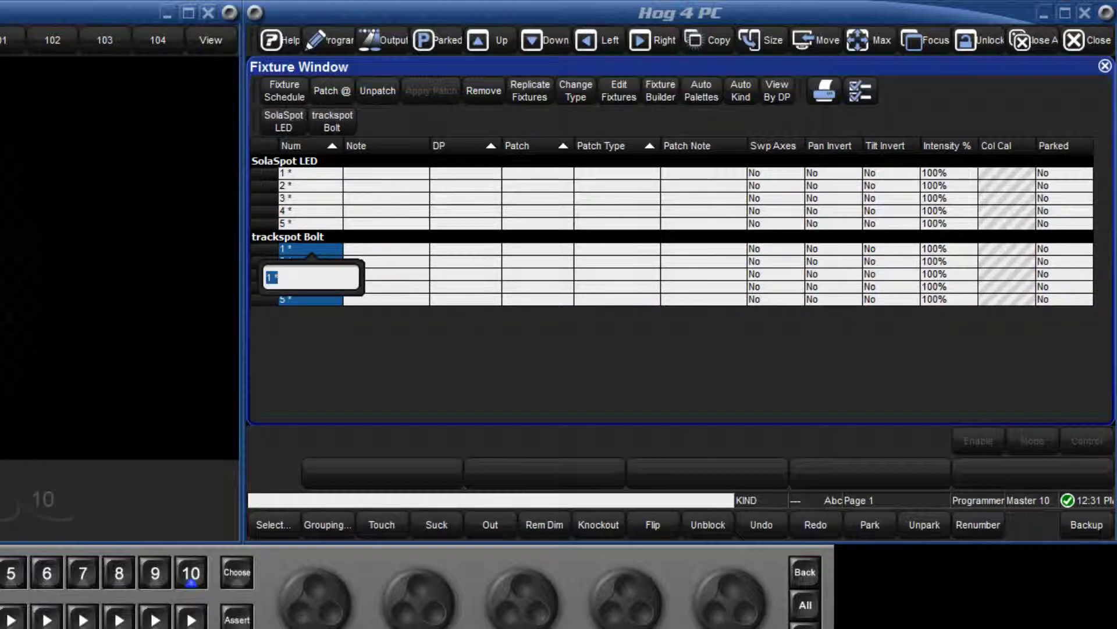
text(11)
key(Return)
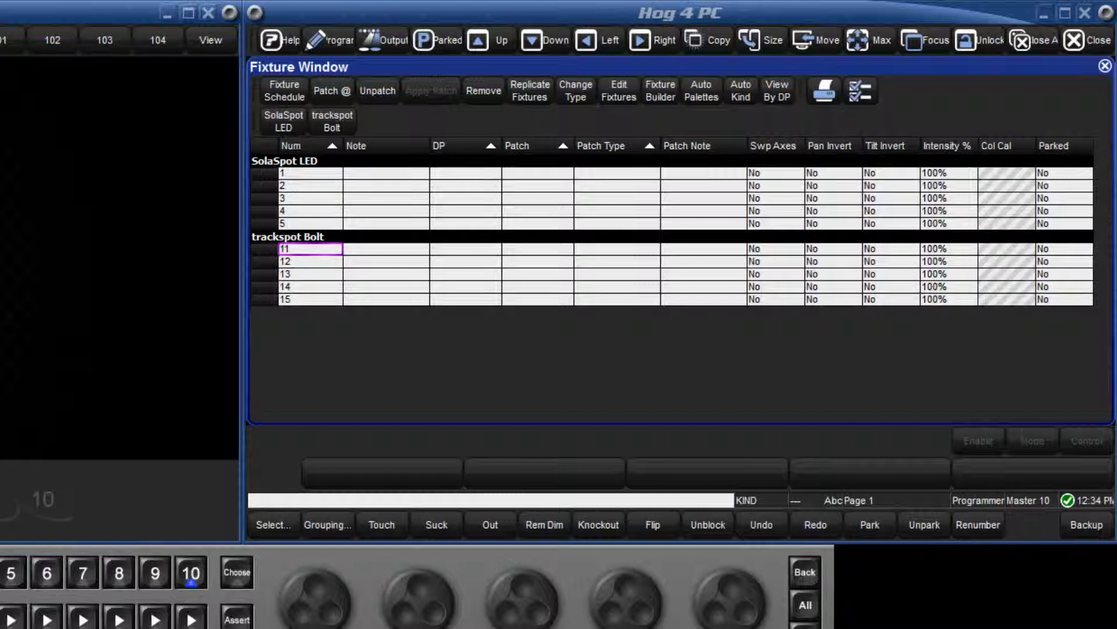
text(SolaSpot LED 1)
- Patch SolaSpot LED 1 at address 1, then select SolaSpot LED 2 thru 5
key(at)
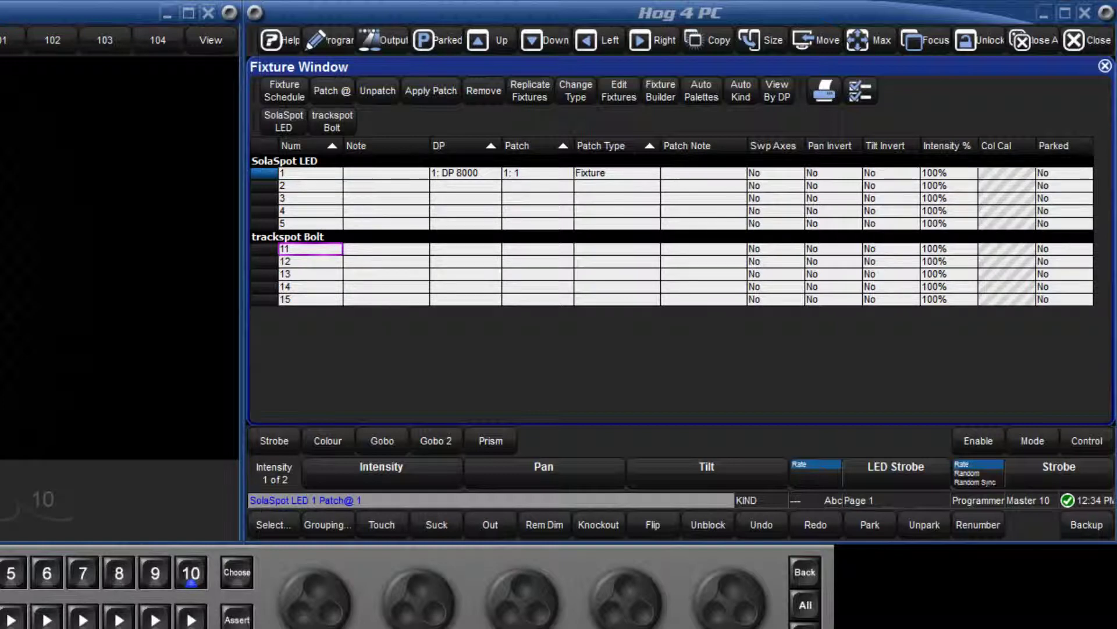
key(2)
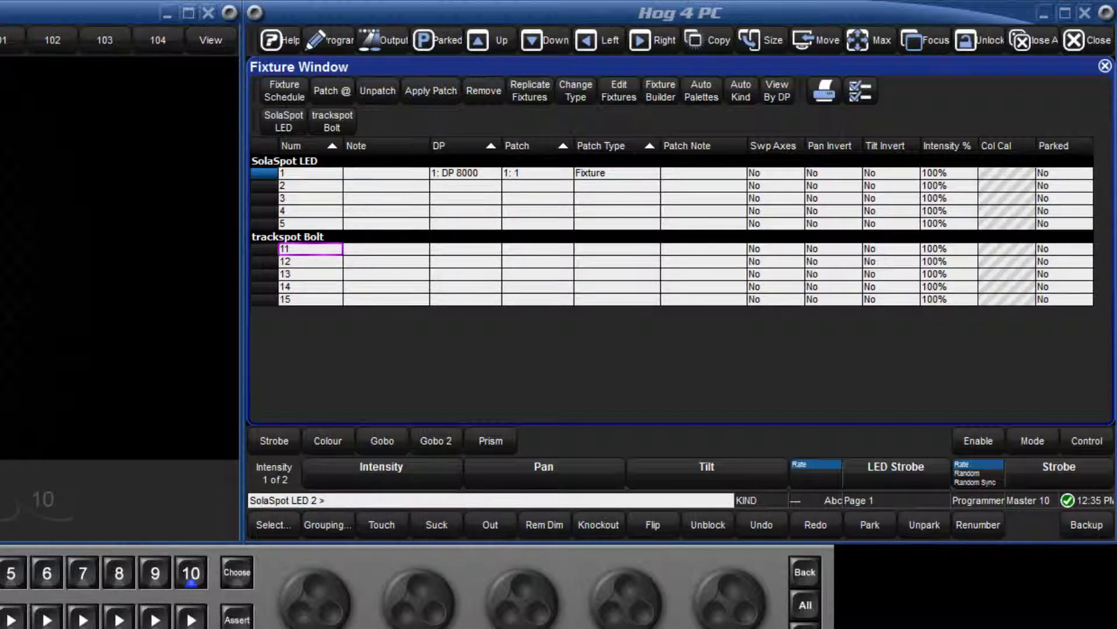
key(5)
text(SolaSpot LED 5 Patch @)
- Patch SolaSpot LED 2–5 from DMX address 29, giving 29, 57, 85 and 113
key(at)
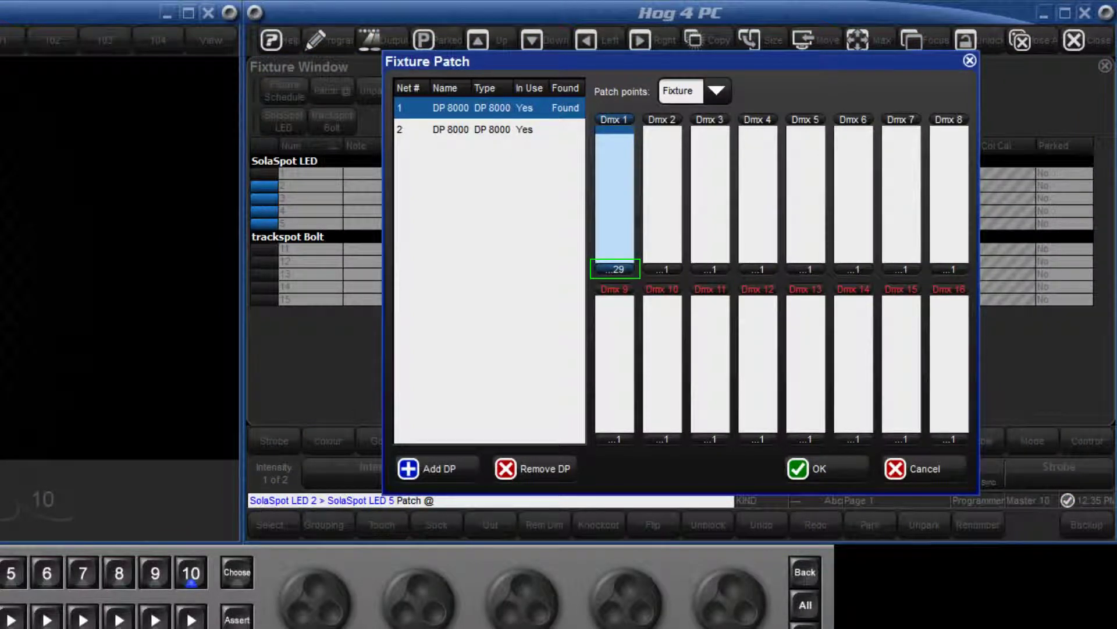
text(29)
key(Return)
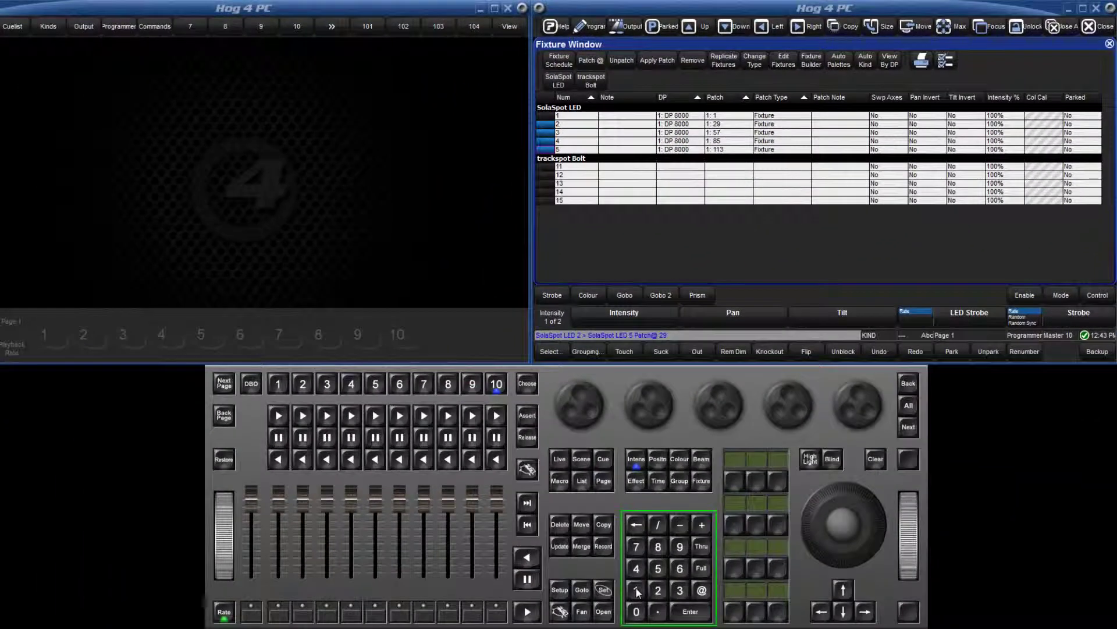
text(11)
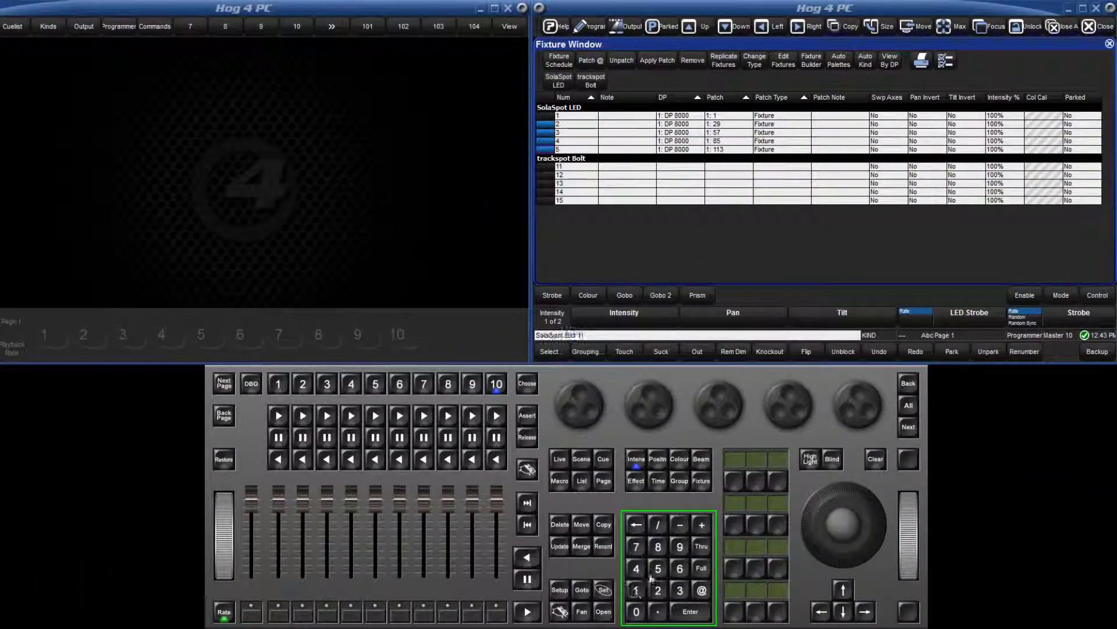
- Patch trackspot Bolt 11 thru 15 at 2/3/201 on the second DP 8000, universe 3
click(700, 547)
click(635, 589)
click(658, 568)
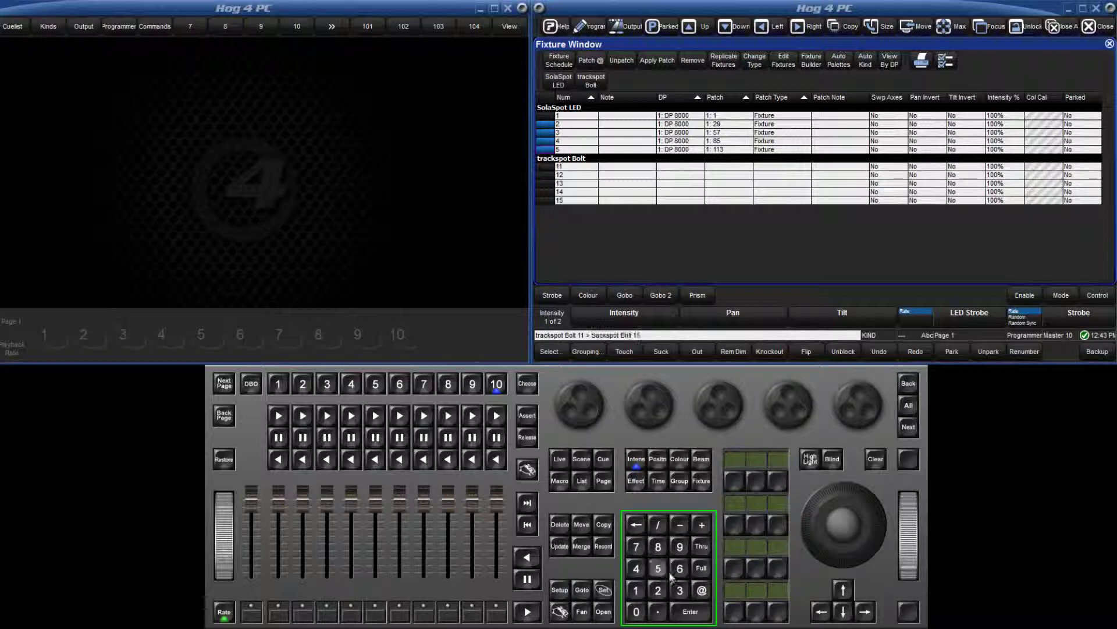
click(702, 590)
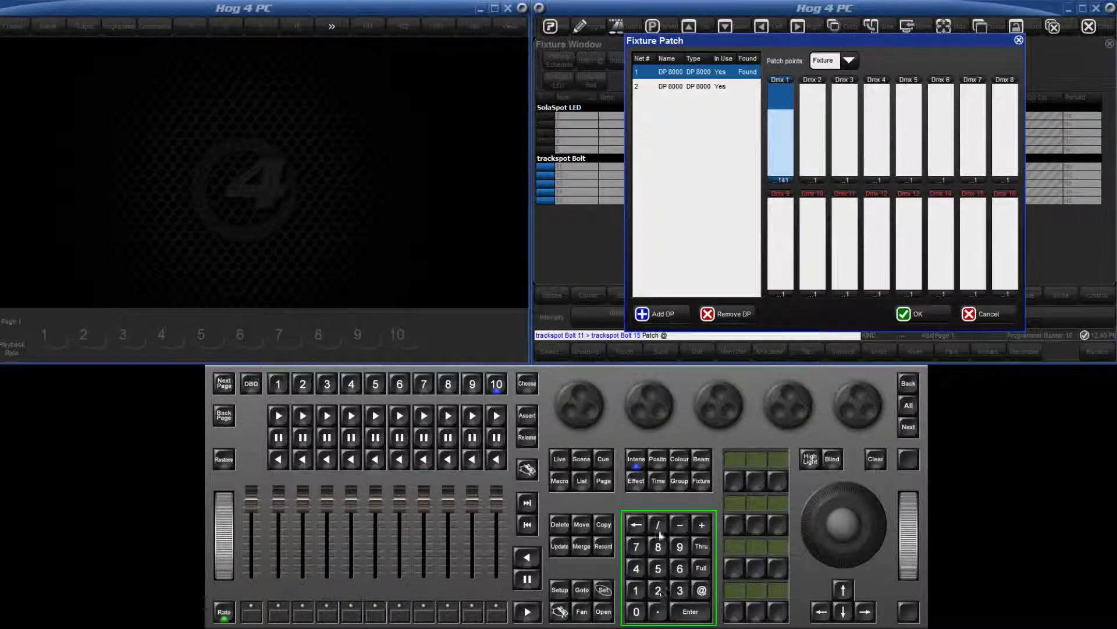
click(658, 590)
click(659, 525)
click(680, 591)
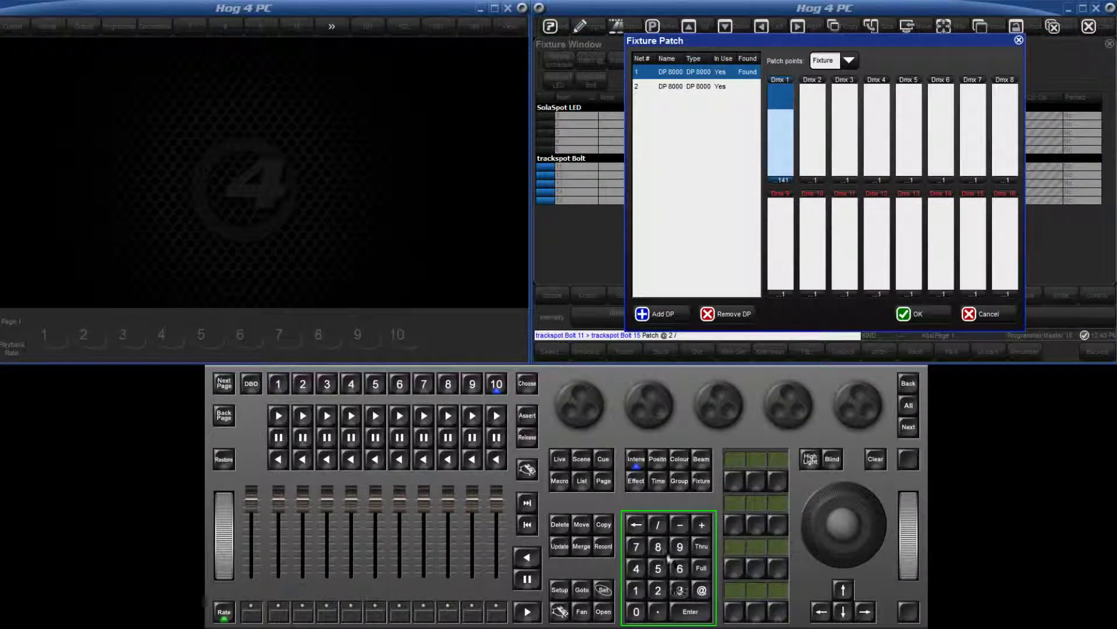
click(659, 525)
click(658, 590)
click(636, 611)
click(636, 590)
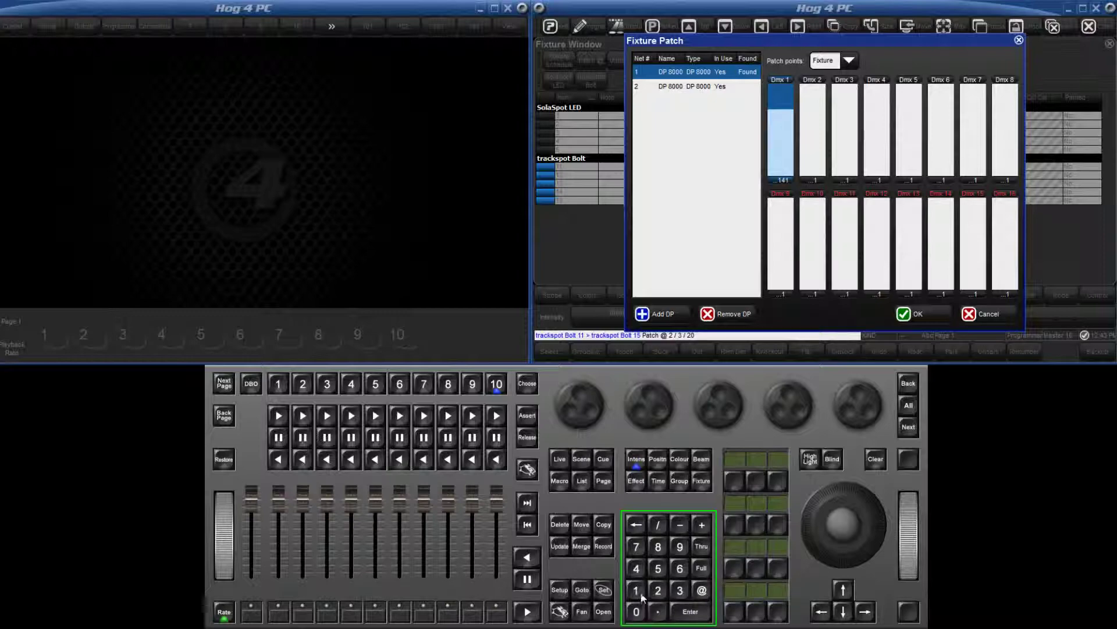
click(690, 611)
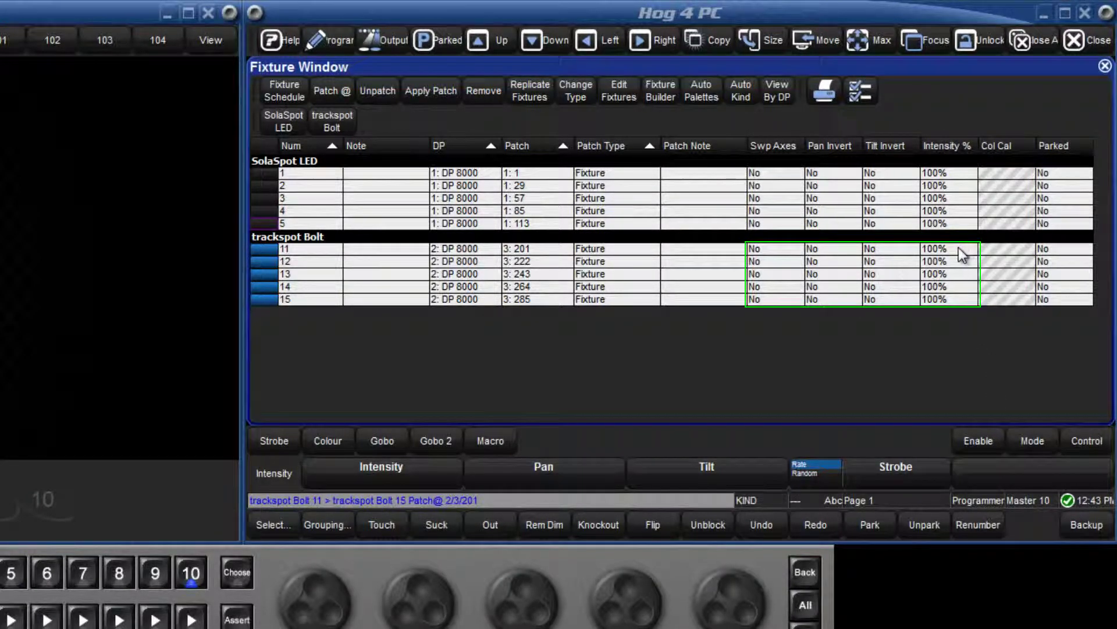
- Set the intensity of trackspot Bolt 11 and 12 to 50%
key(Escape)
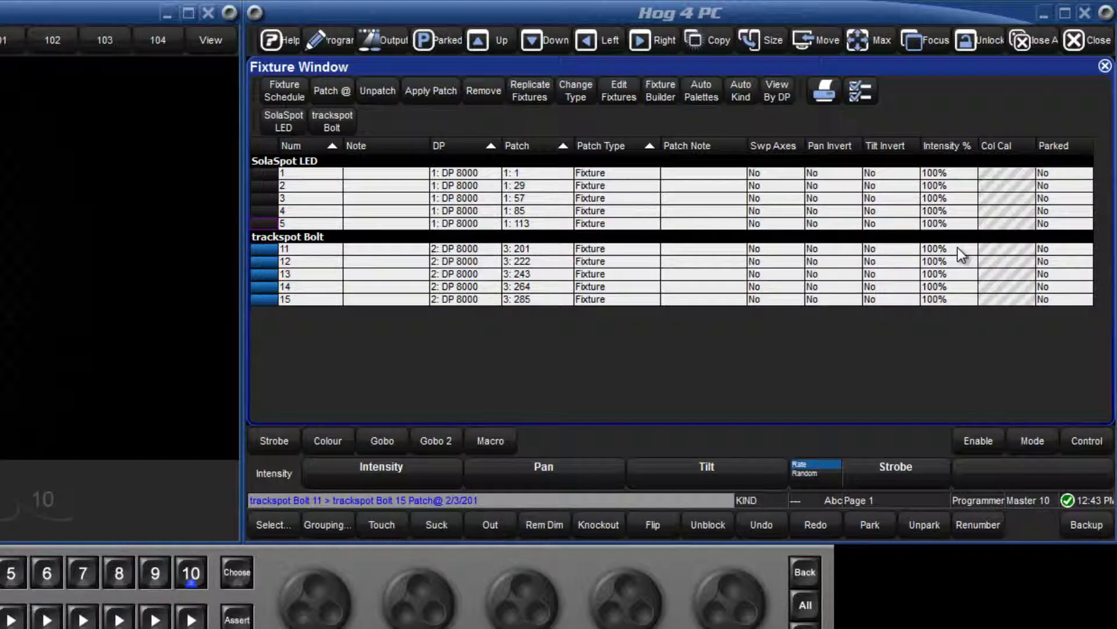
double_click(958, 248)
text(5)
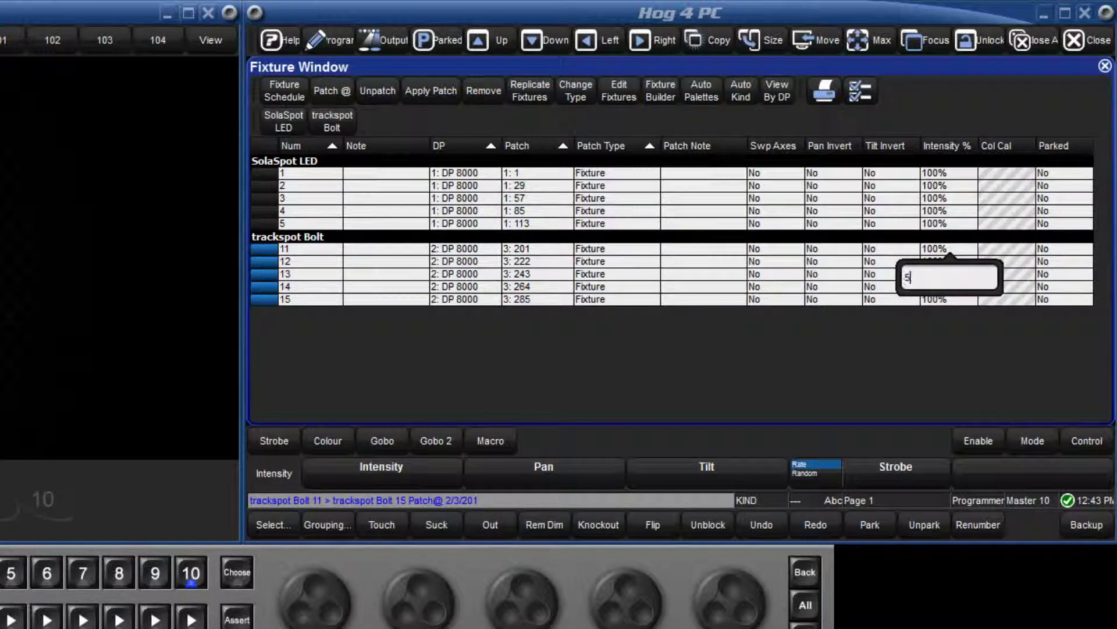
text(0)
key(Return)
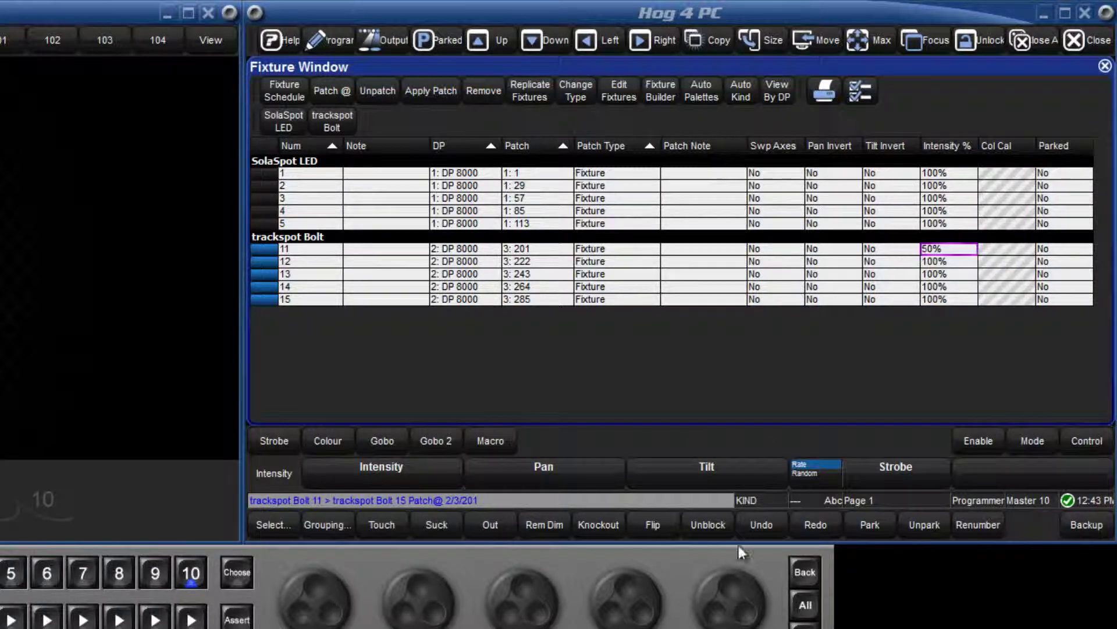
click(947, 261)
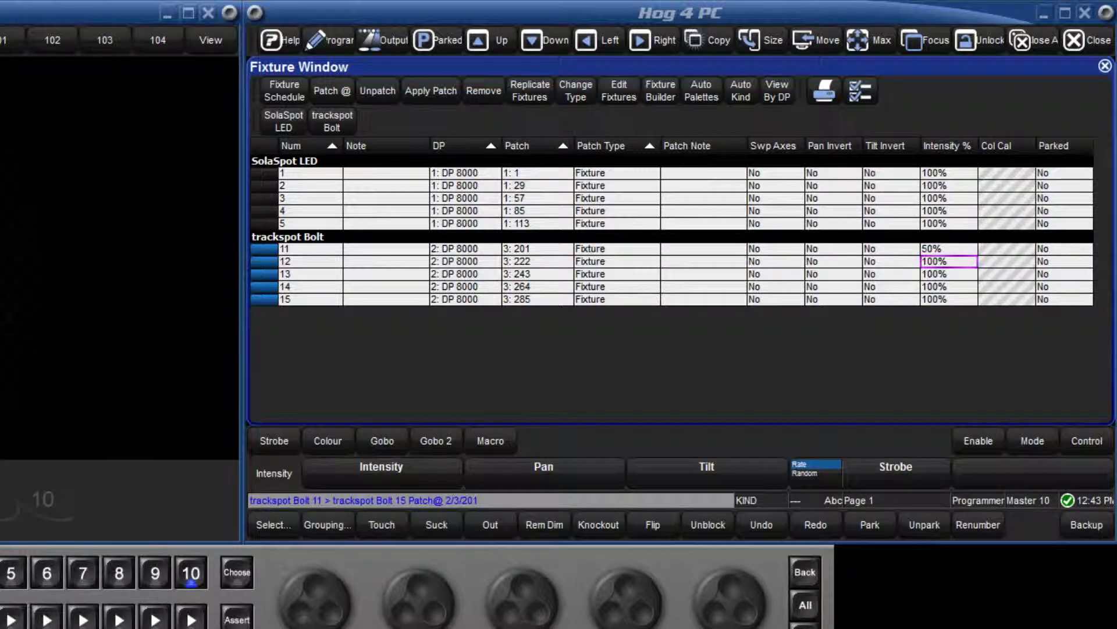
key(Return)
text(50)
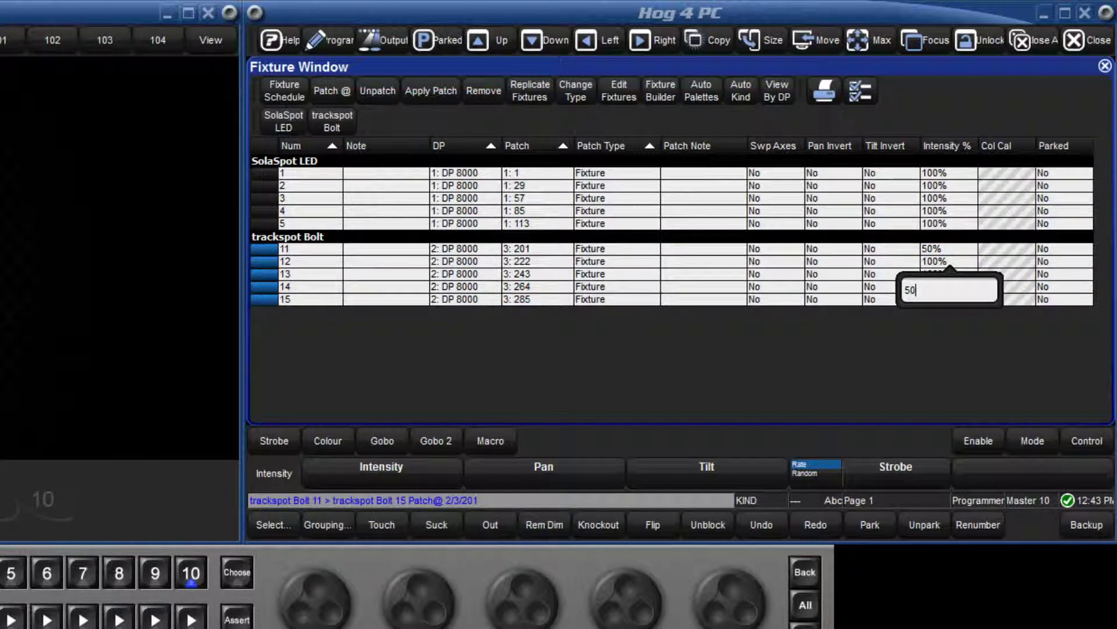
key(Return)
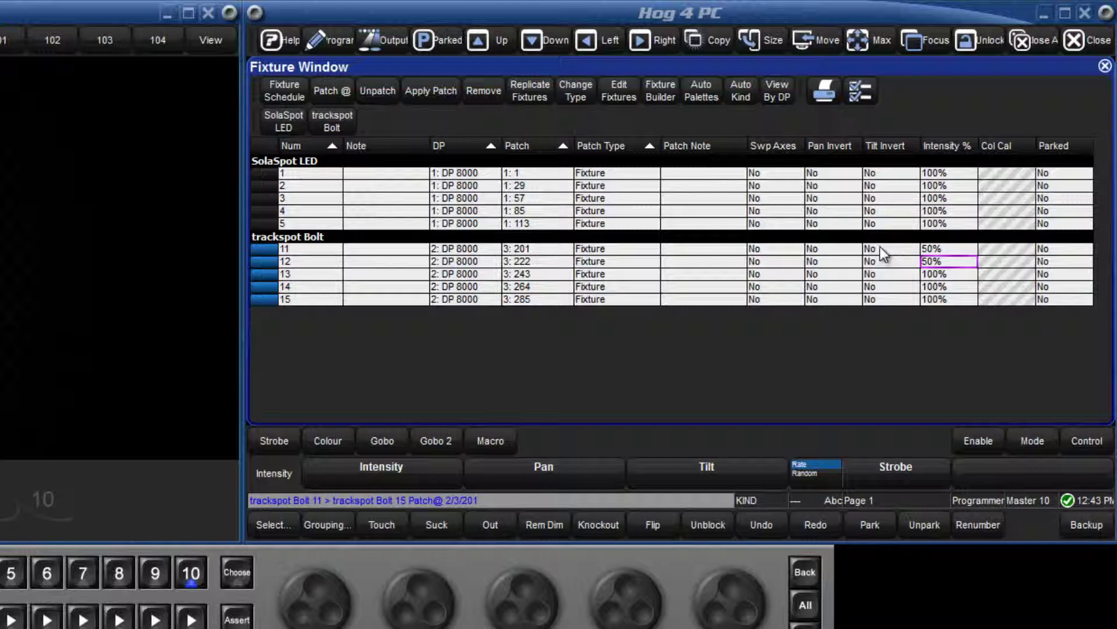
- Invert the tilt of fixture 11 and toggle tilt invert on fixture 13
click(874, 249)
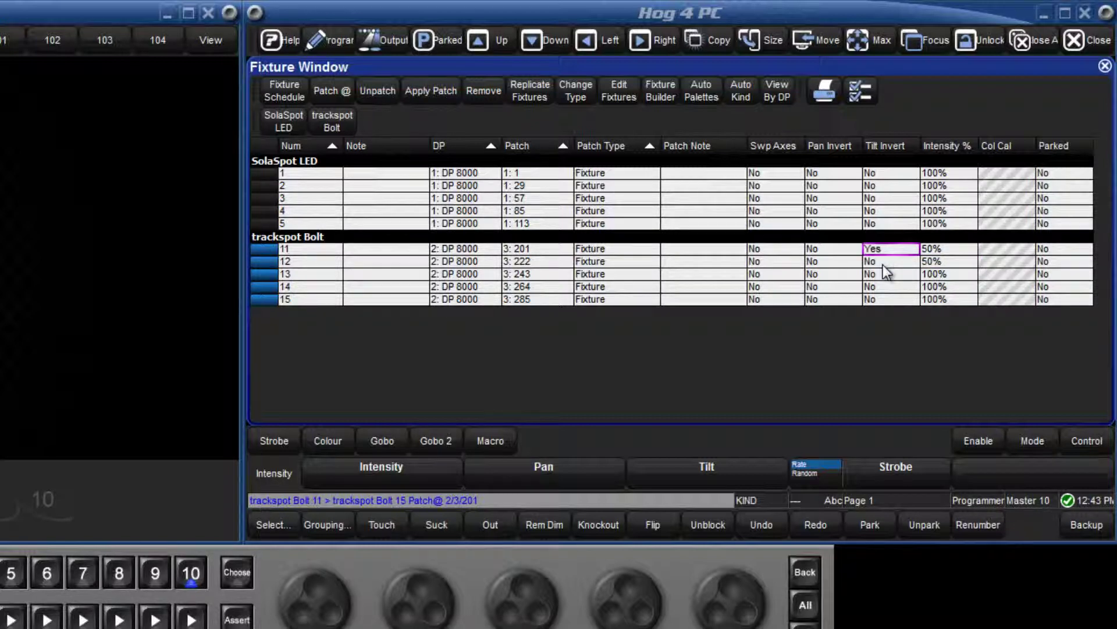
click(883, 273)
click(873, 273)
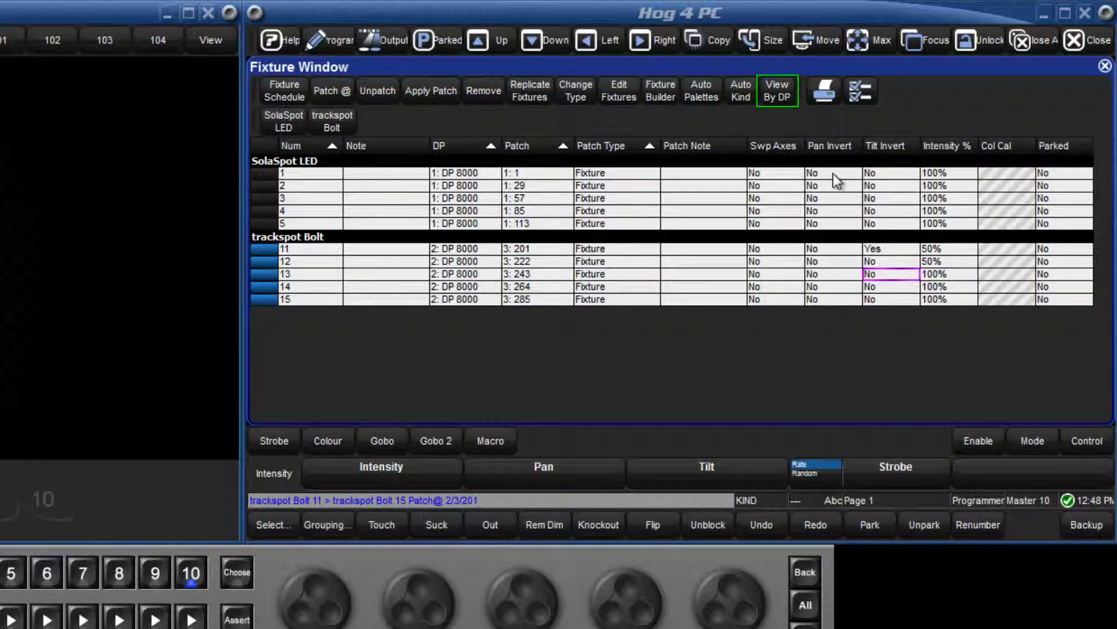
- View the patch by DP, show the second DP 8000's universes, and cancel cloning a universe
click(777, 91)
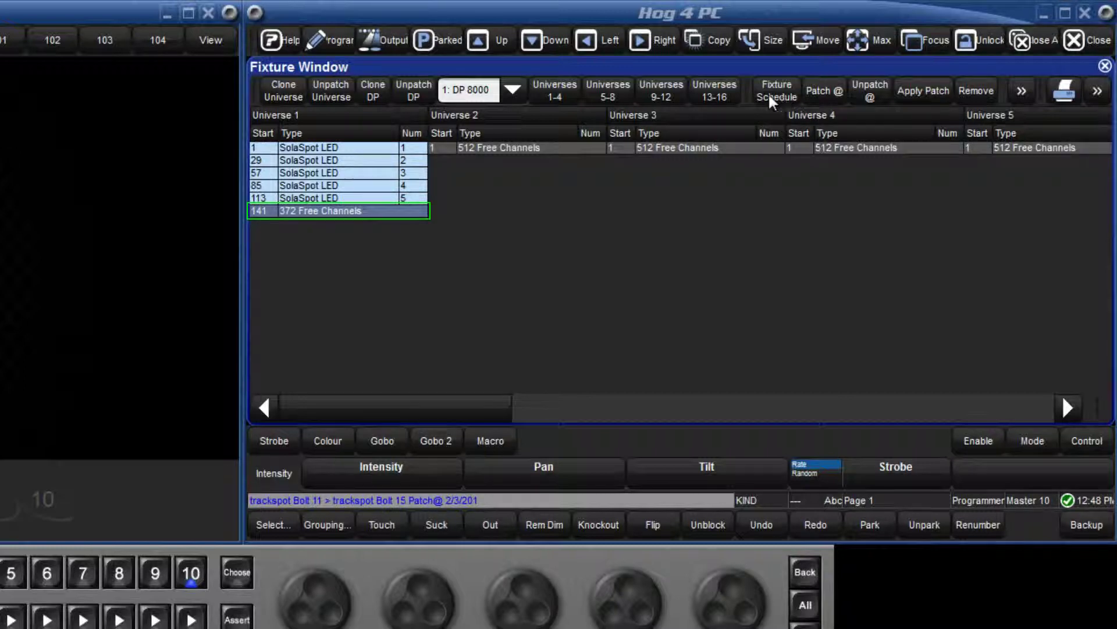
click(513, 89)
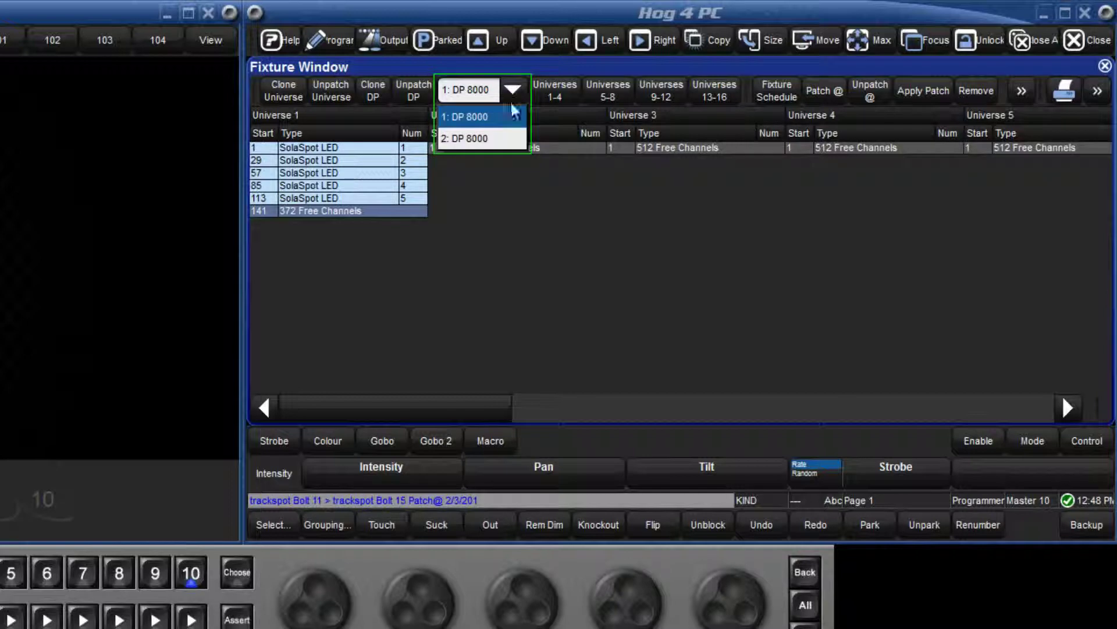
click(502, 137)
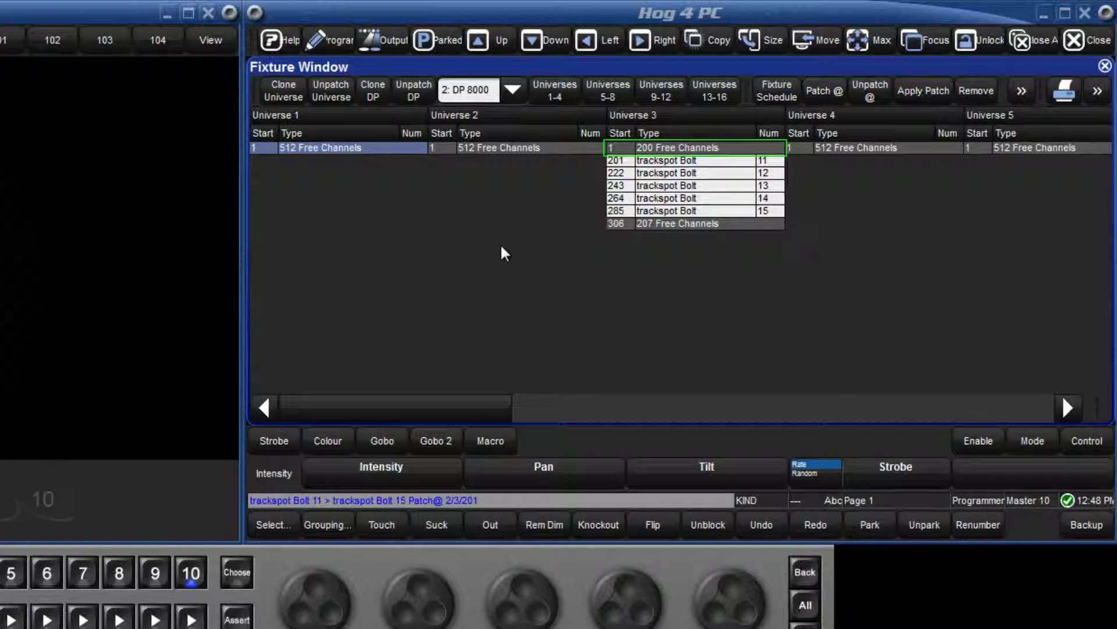
click(284, 91)
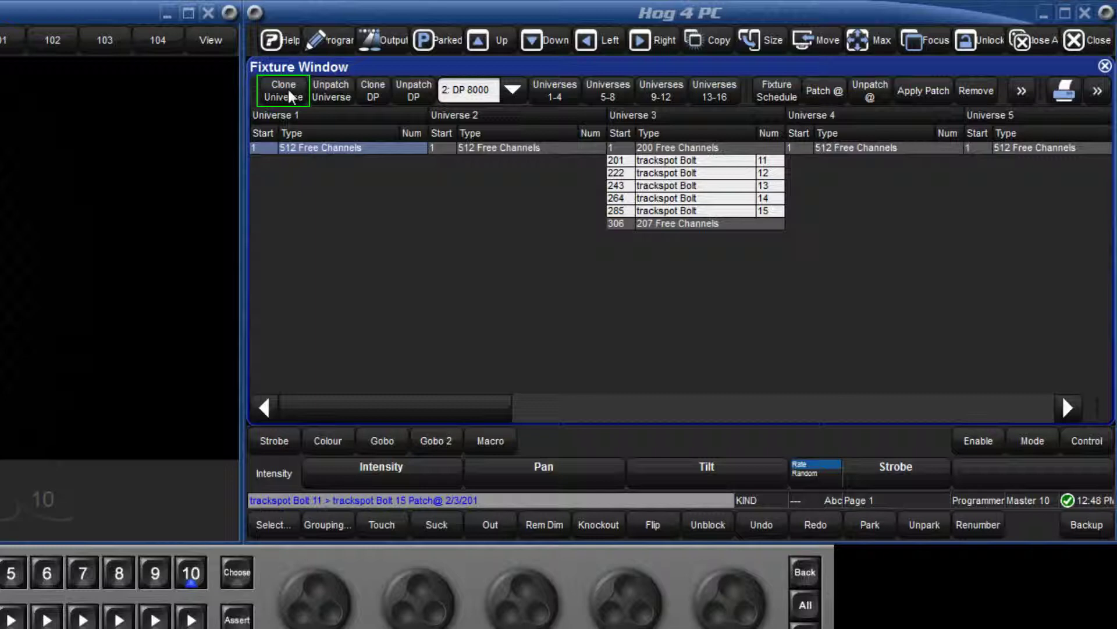
click(287, 87)
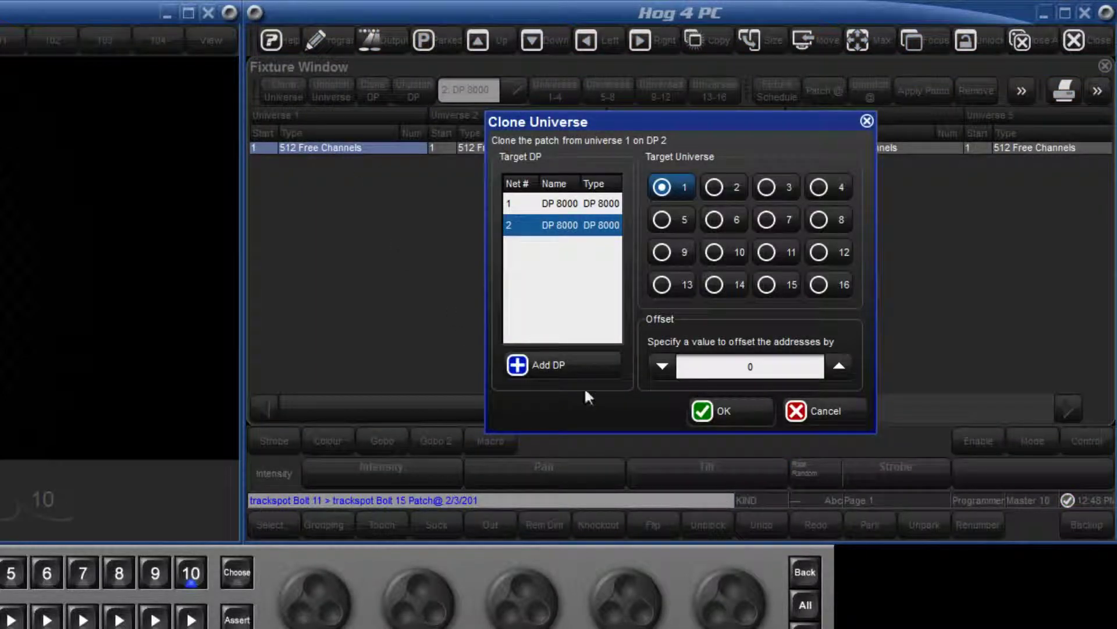
click(829, 412)
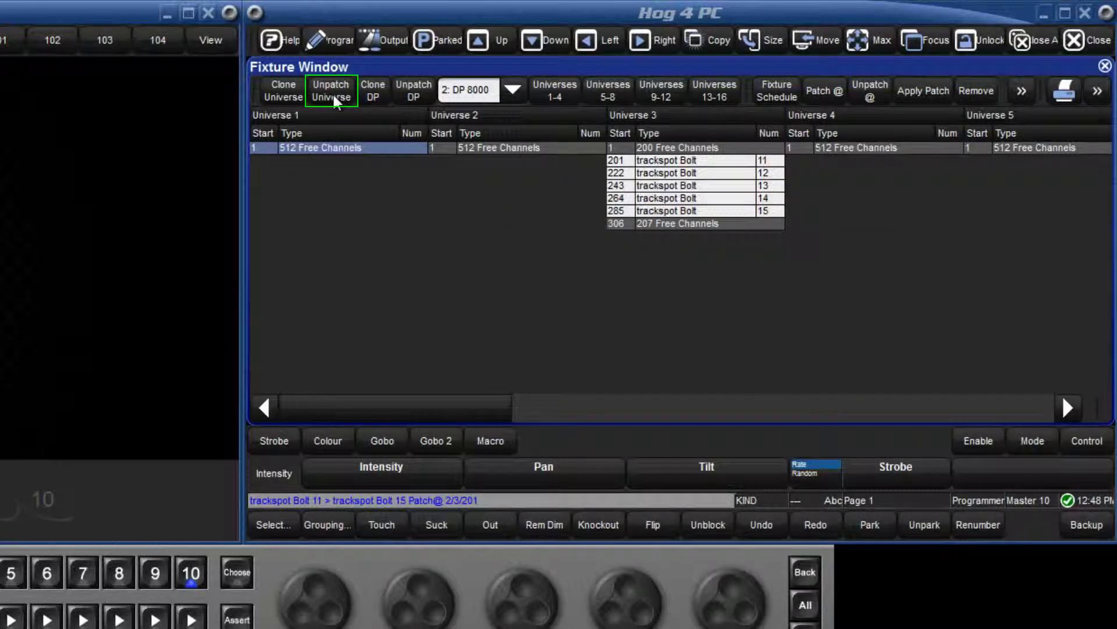
- Cancel the Clone DMX Processor dialog and reveal more Fixture Window options
click(372, 91)
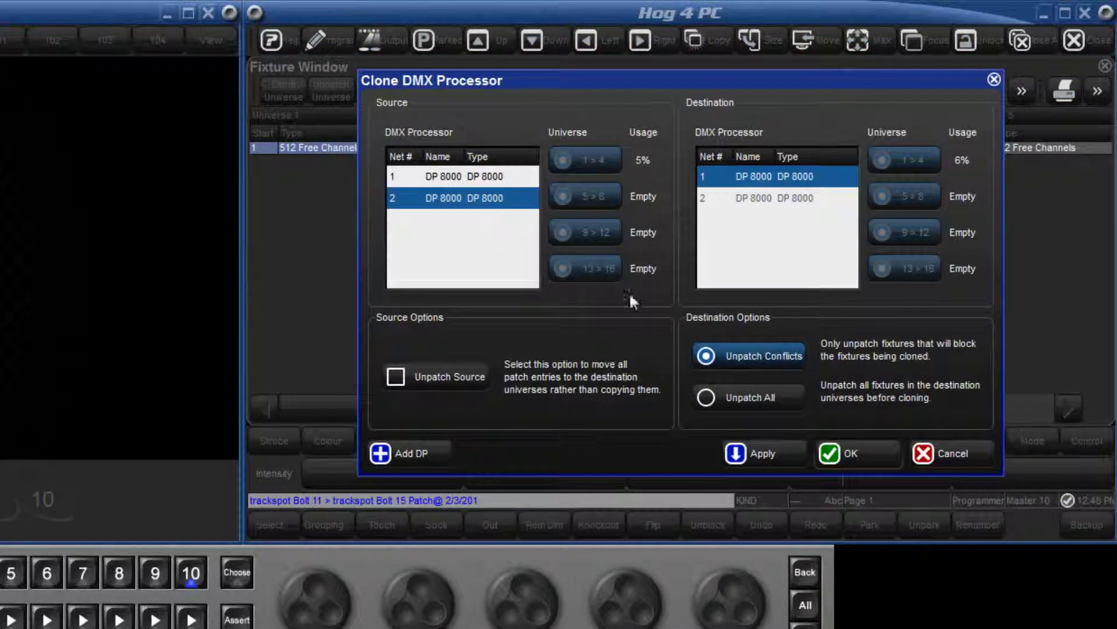
click(949, 453)
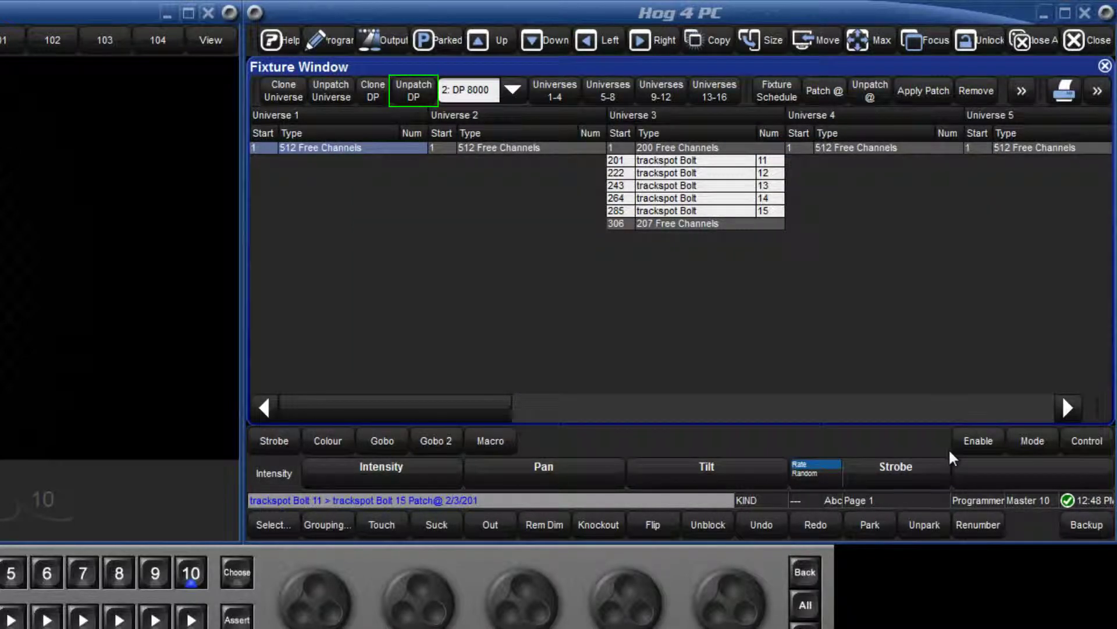
click(1022, 91)
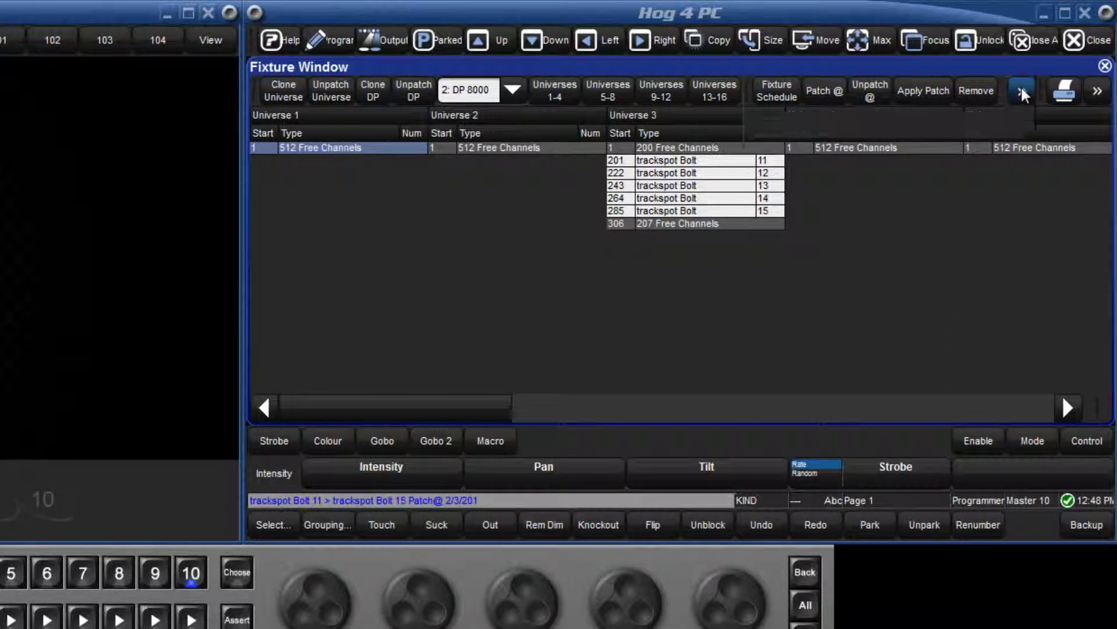
- Return to the fixture list and generate Auto Palettes with default groups and palette options
click(772, 156)
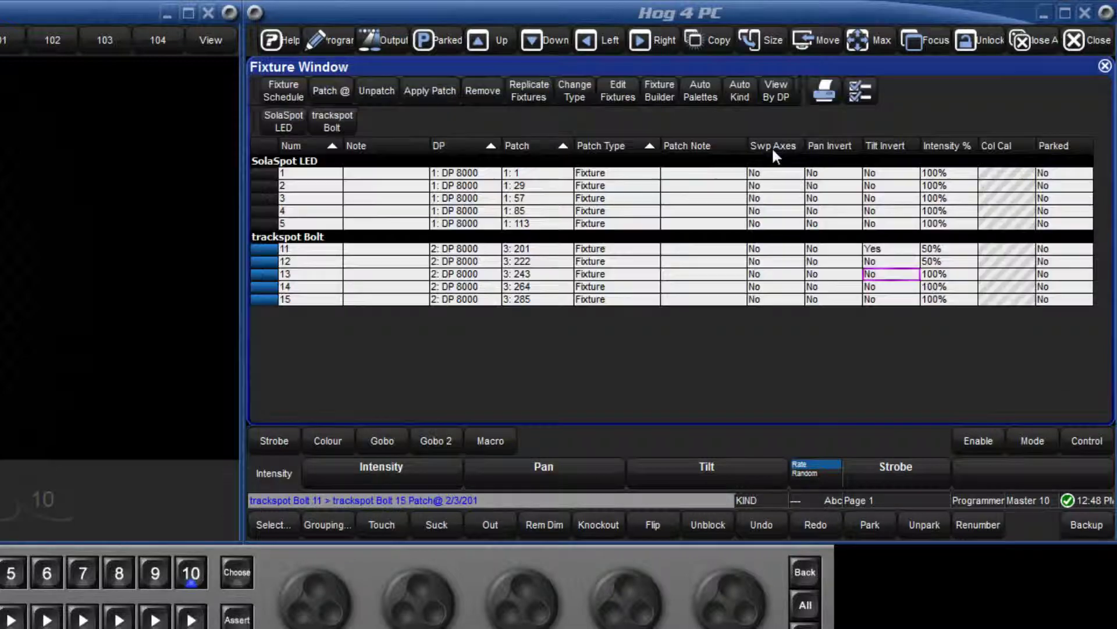
click(703, 87)
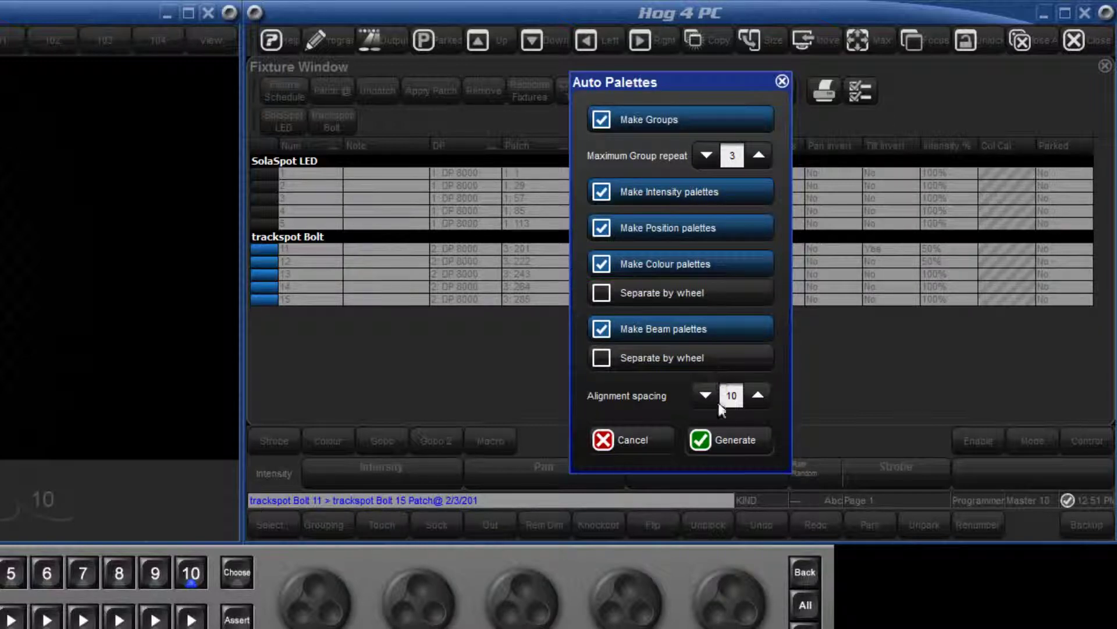
click(725, 436)
click(280, 516)
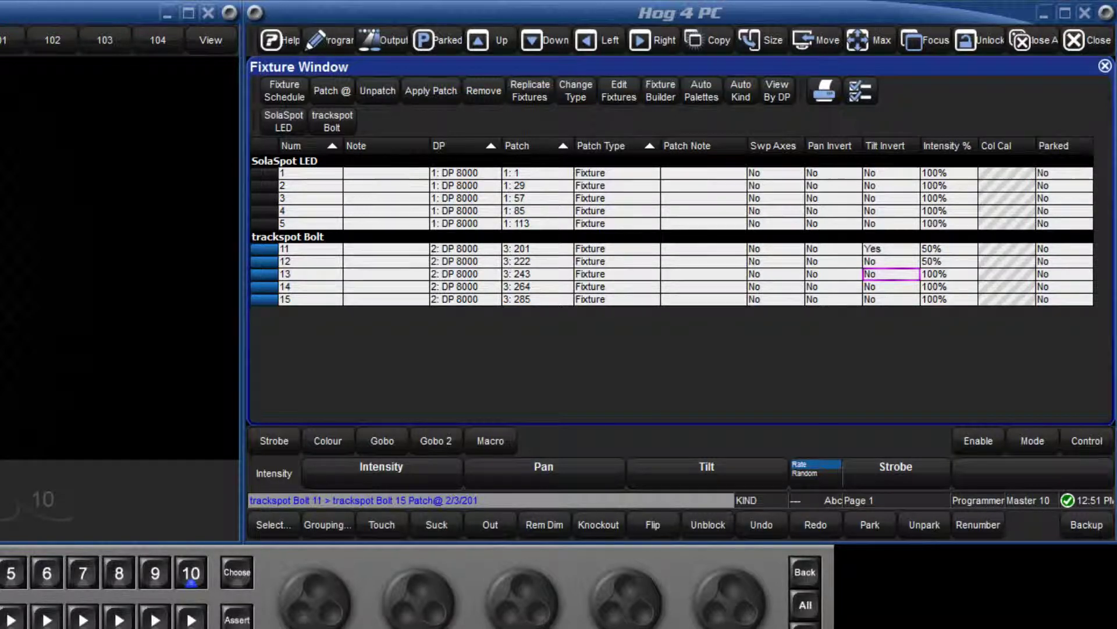
key(Return)
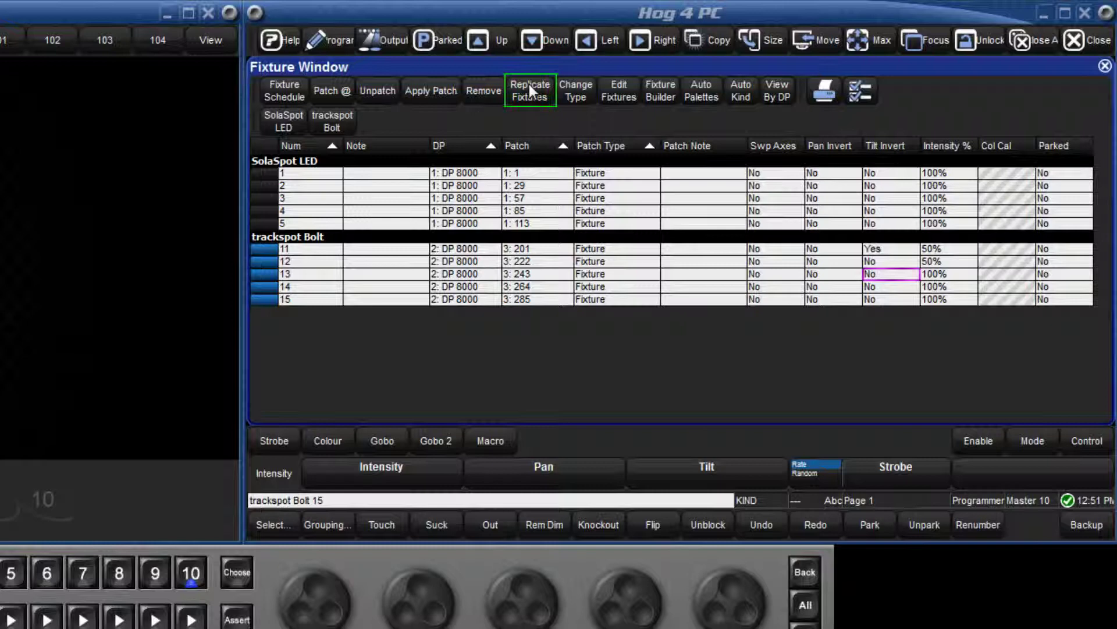
click(529, 90)
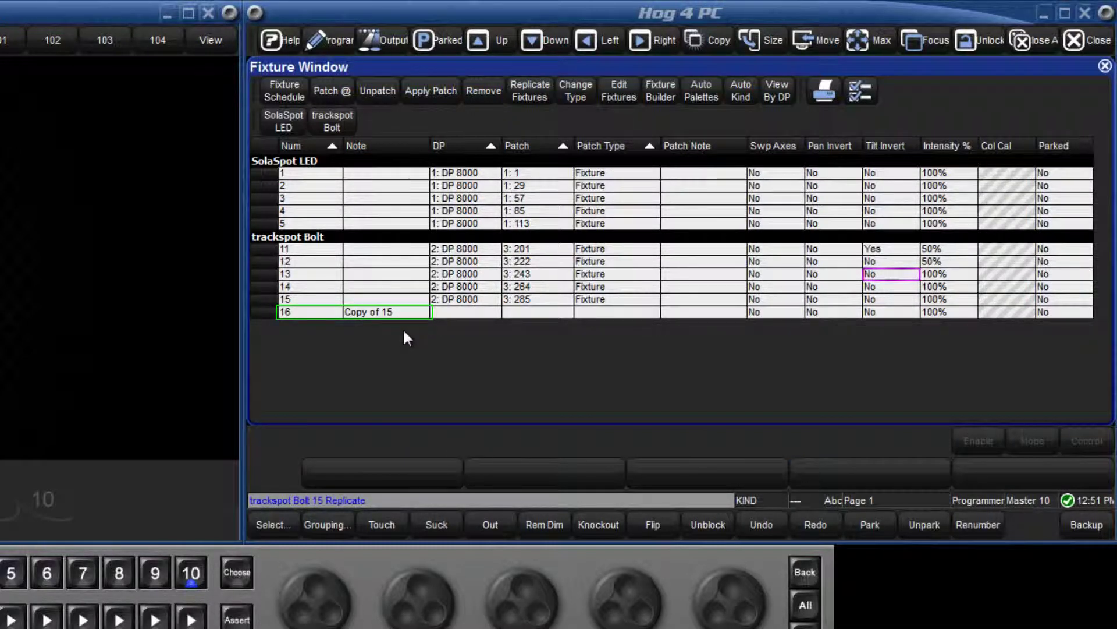
click(363, 335)
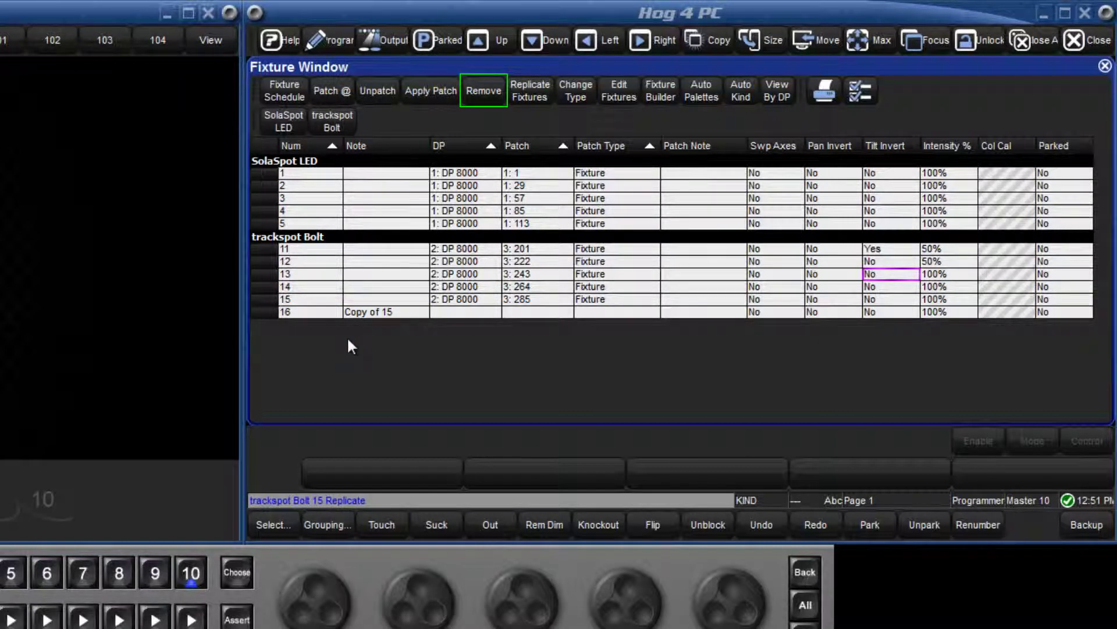
key(1)
text(SolaSpot LED 1)
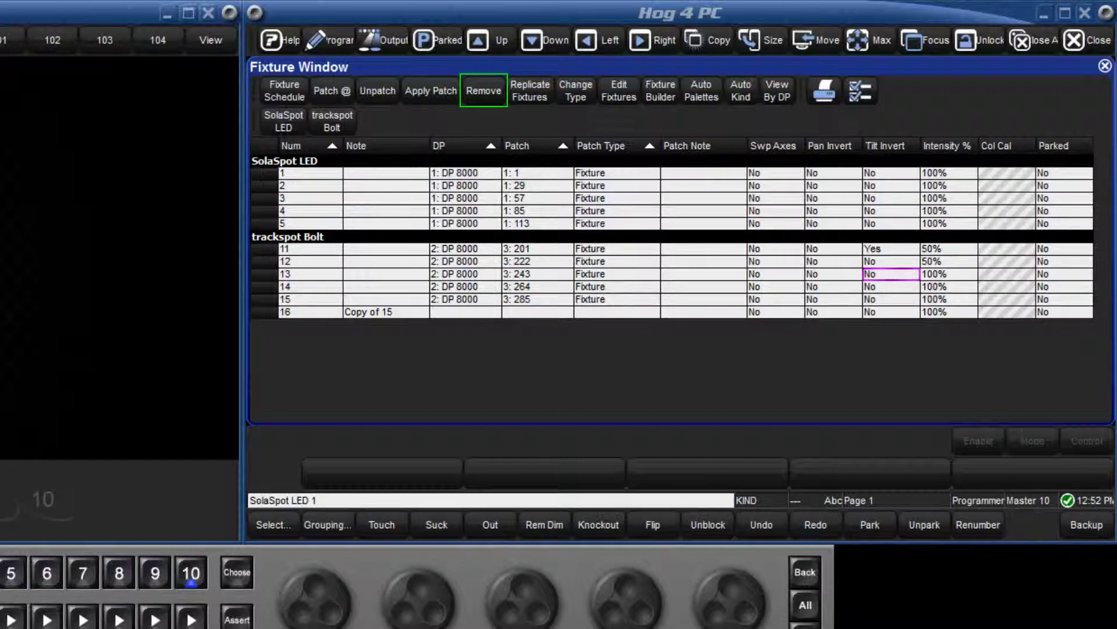
click(283, 312)
click(483, 90)
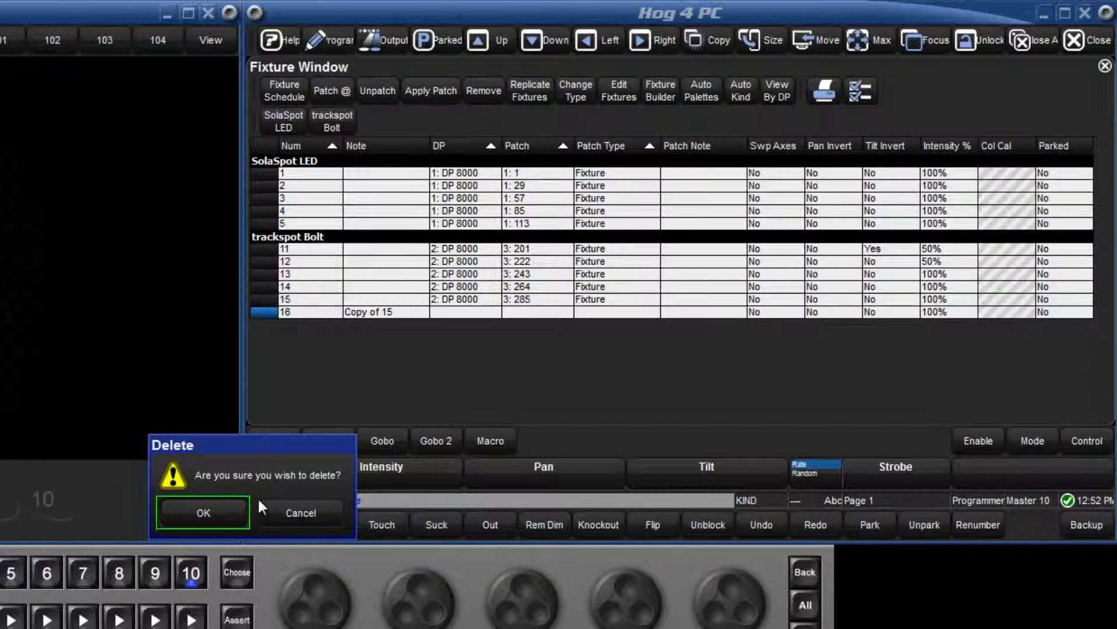
click(215, 510)
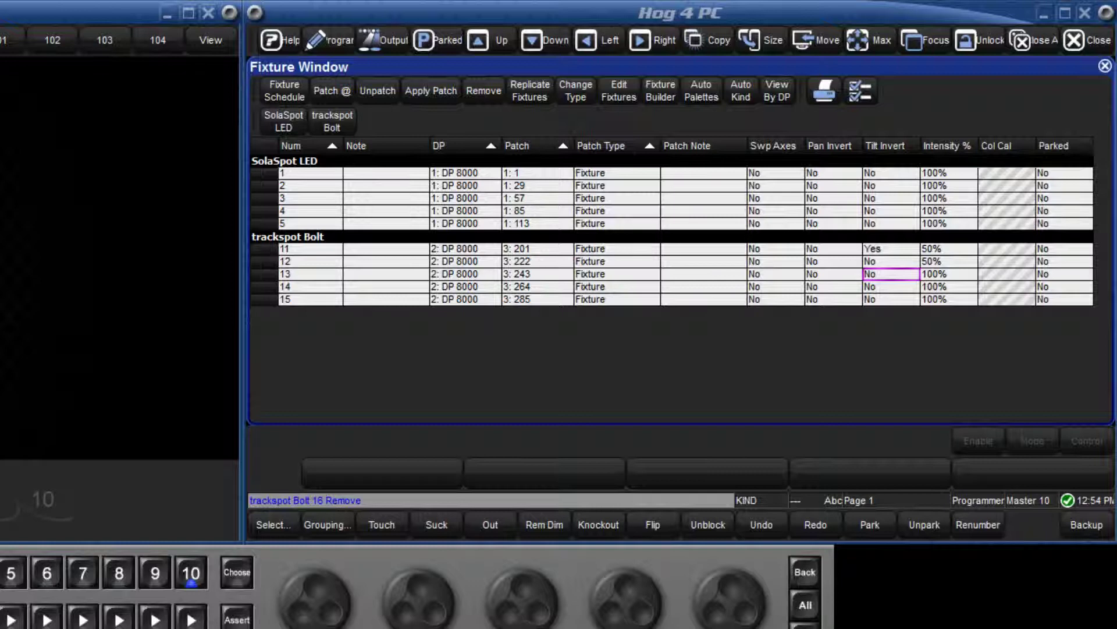
text(11)
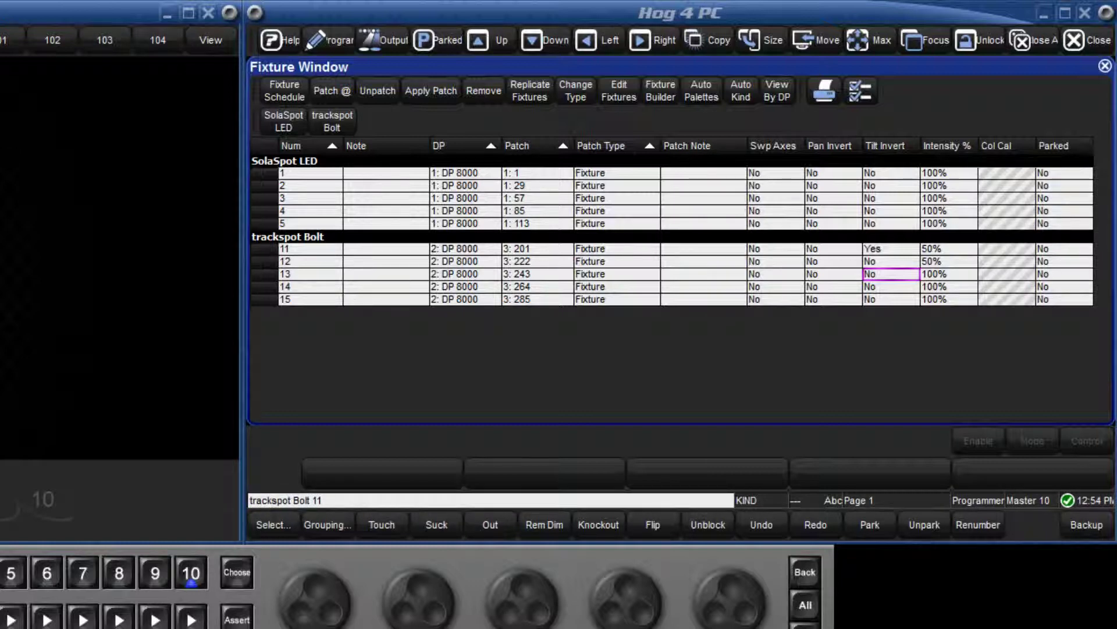
text(15)
- Select fixtures 11 Thru 15 and start Change Type, accepting the unpatch warning
key(Return)
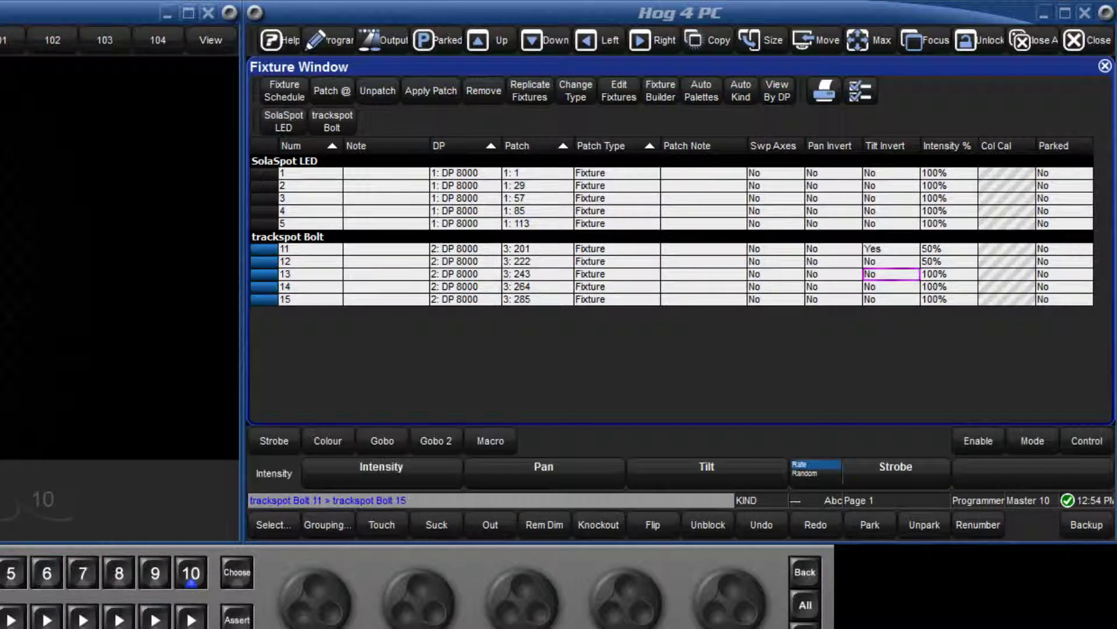
click(575, 93)
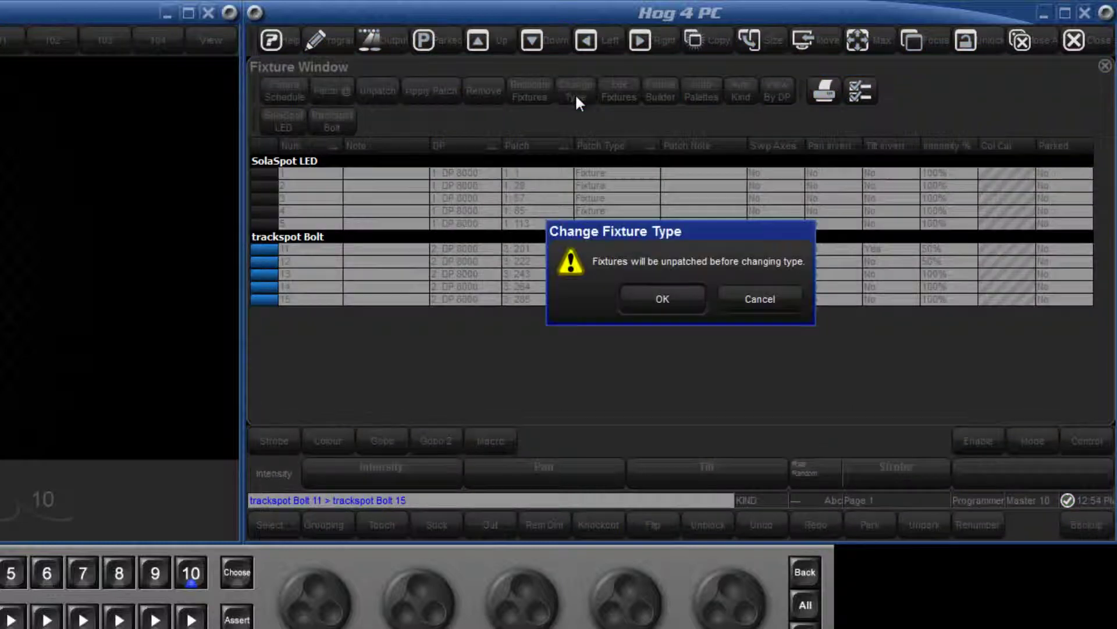
click(662, 298)
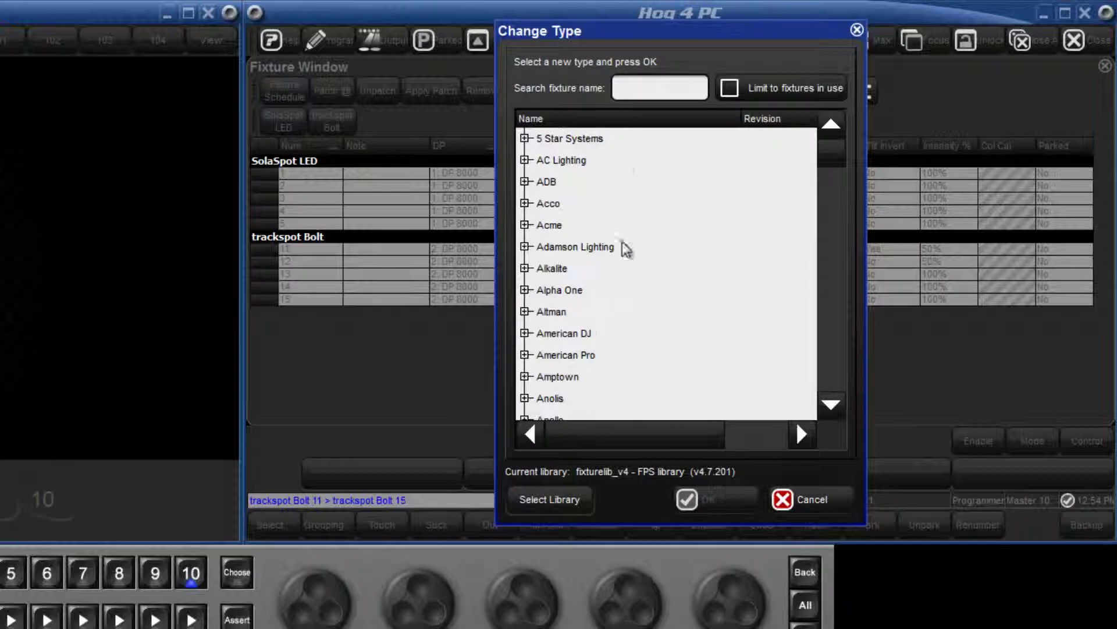
- Search 'trackspot', apply the plain Trackspot type to fixtures 11–15 and clear the selection
click(627, 90)
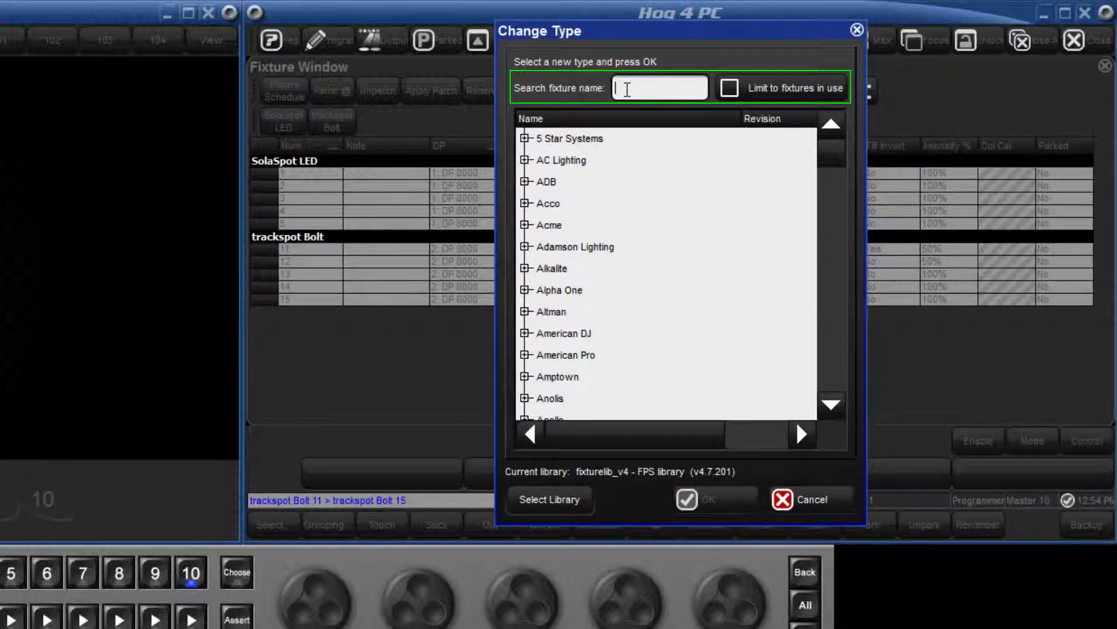
text(trackspot)
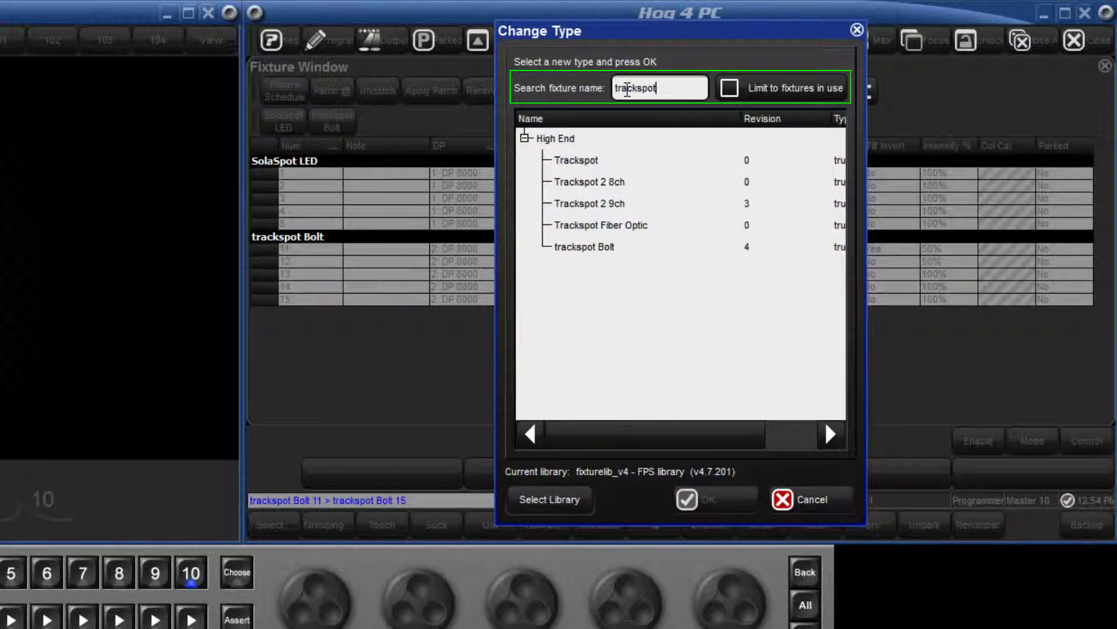
click(579, 164)
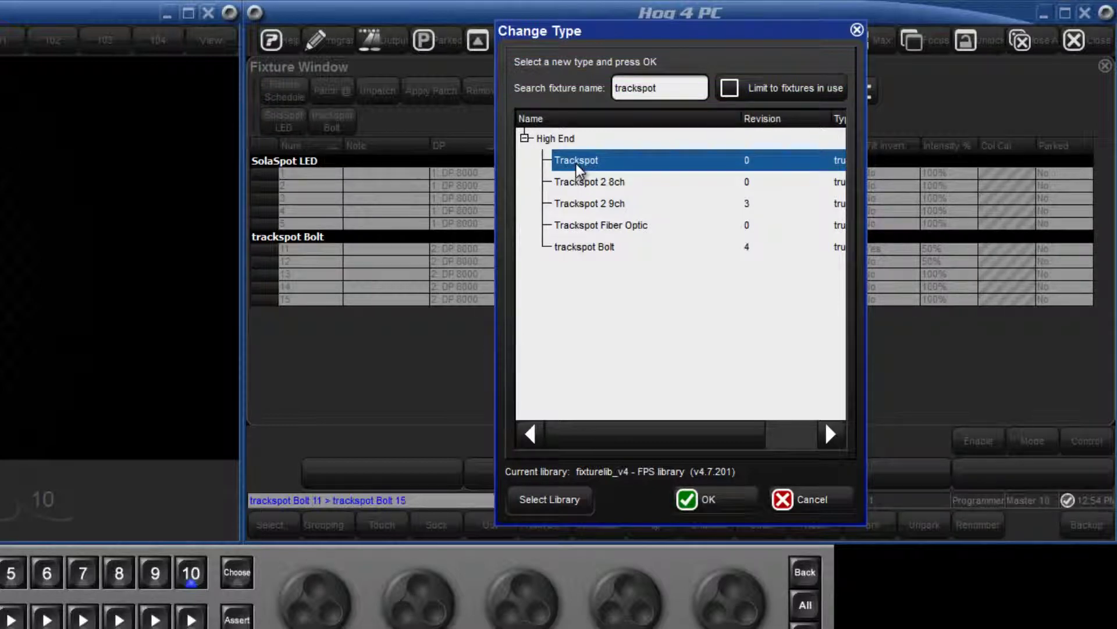
click(708, 495)
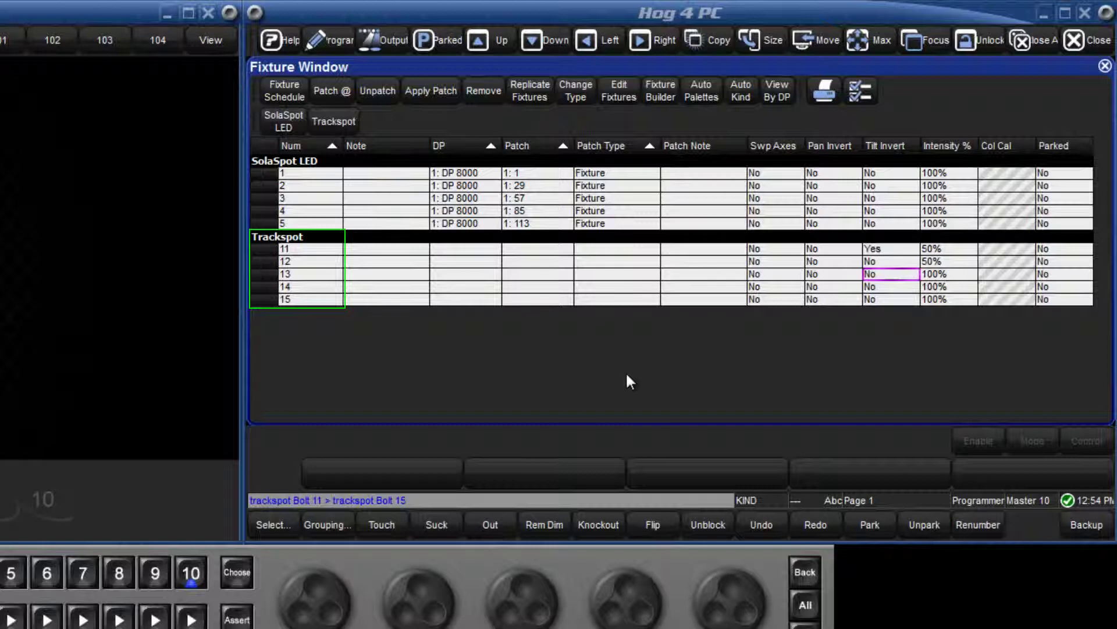
click(626, 371)
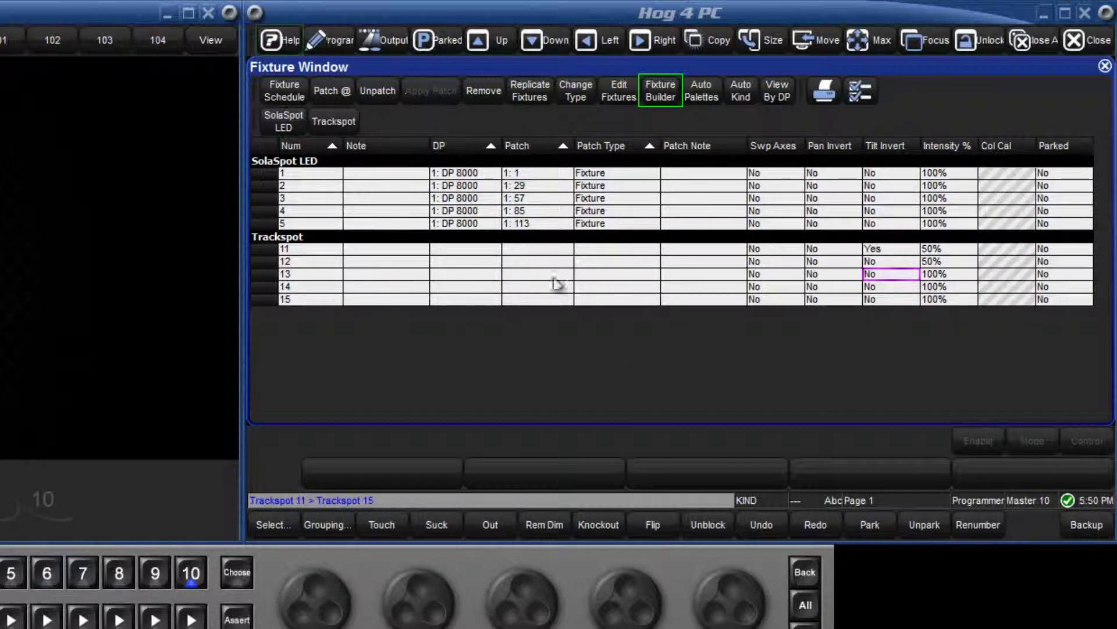
- Open the user manual at chapter 23.2, the Fixture Builder Tutorial
click(280, 39)
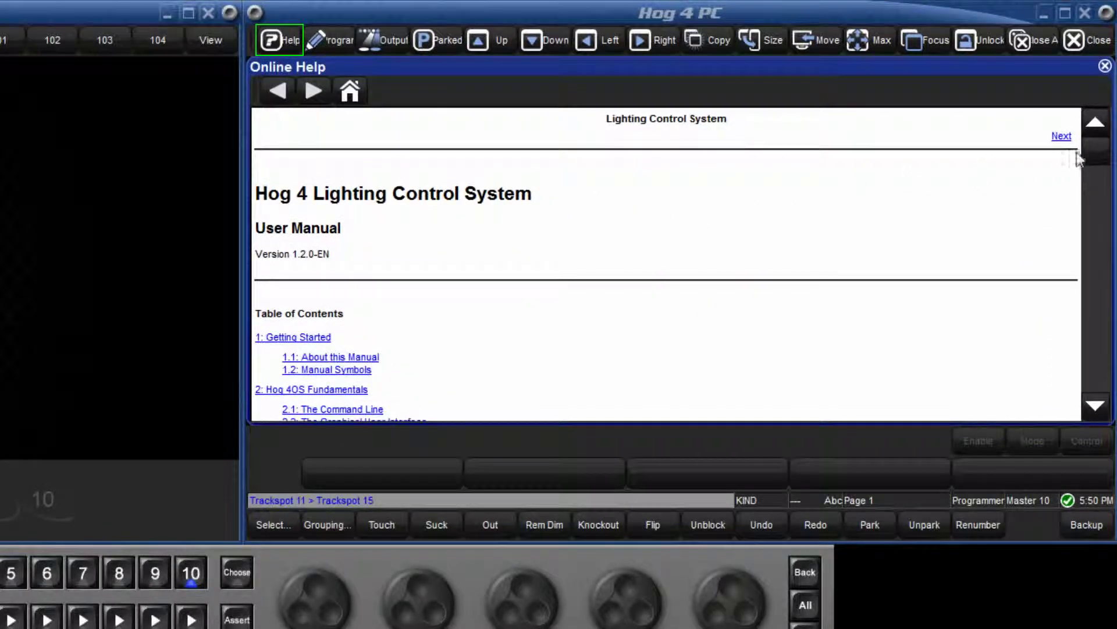
drag(1096, 150, 1096, 338)
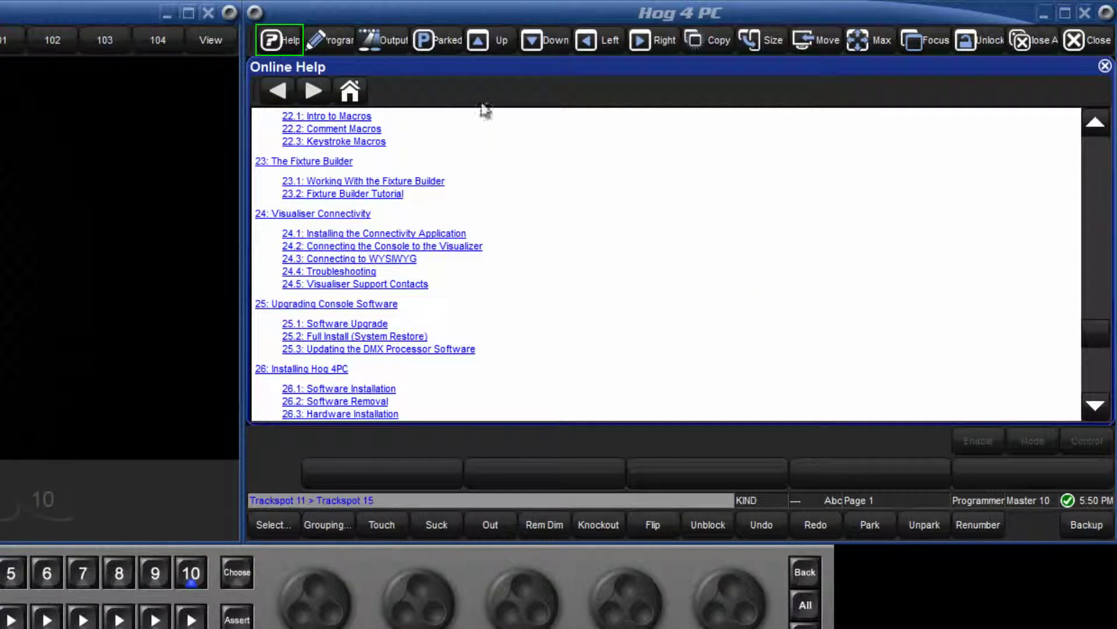
click(332, 161)
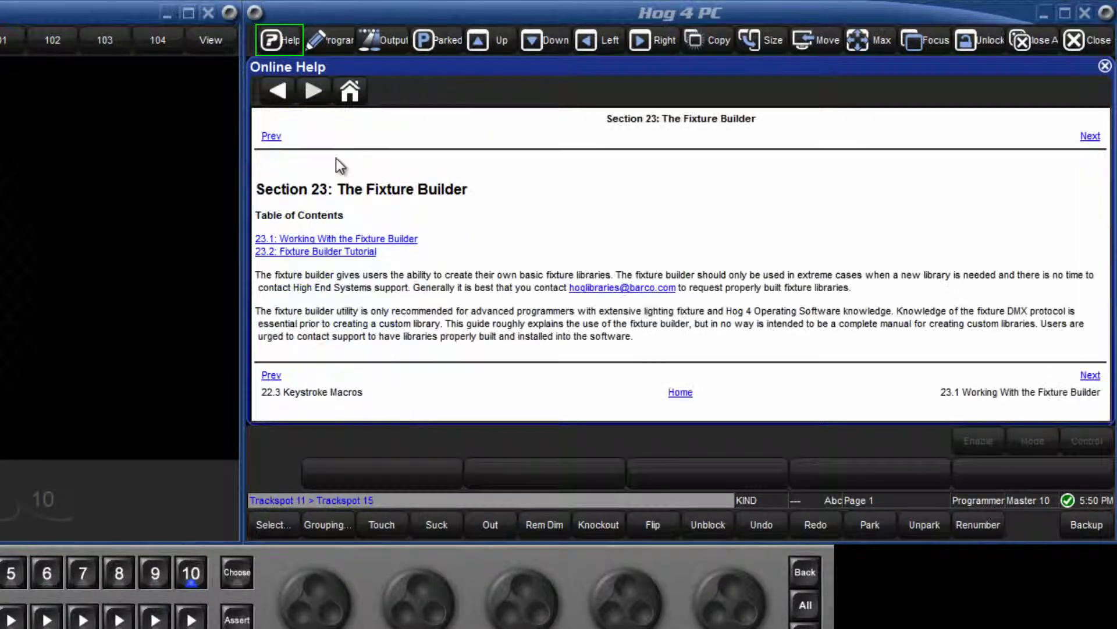
click(336, 254)
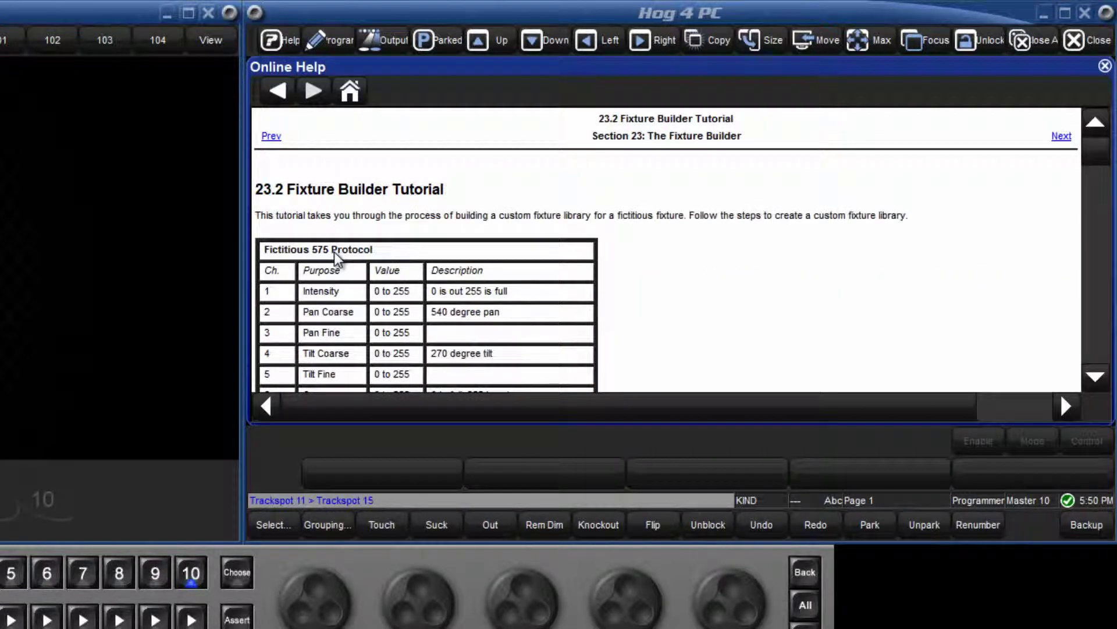